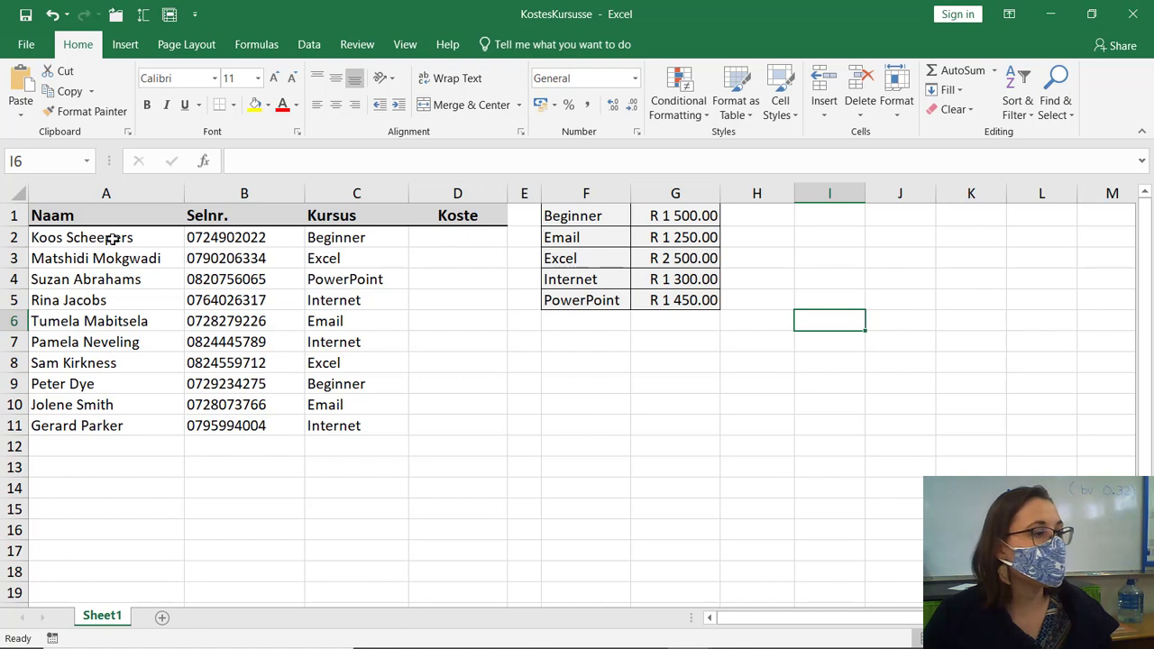
- Fill the Beginner course cell C2 and its price table entry F1:G1 with yellow
left_click_drag(108, 237, 360, 237)
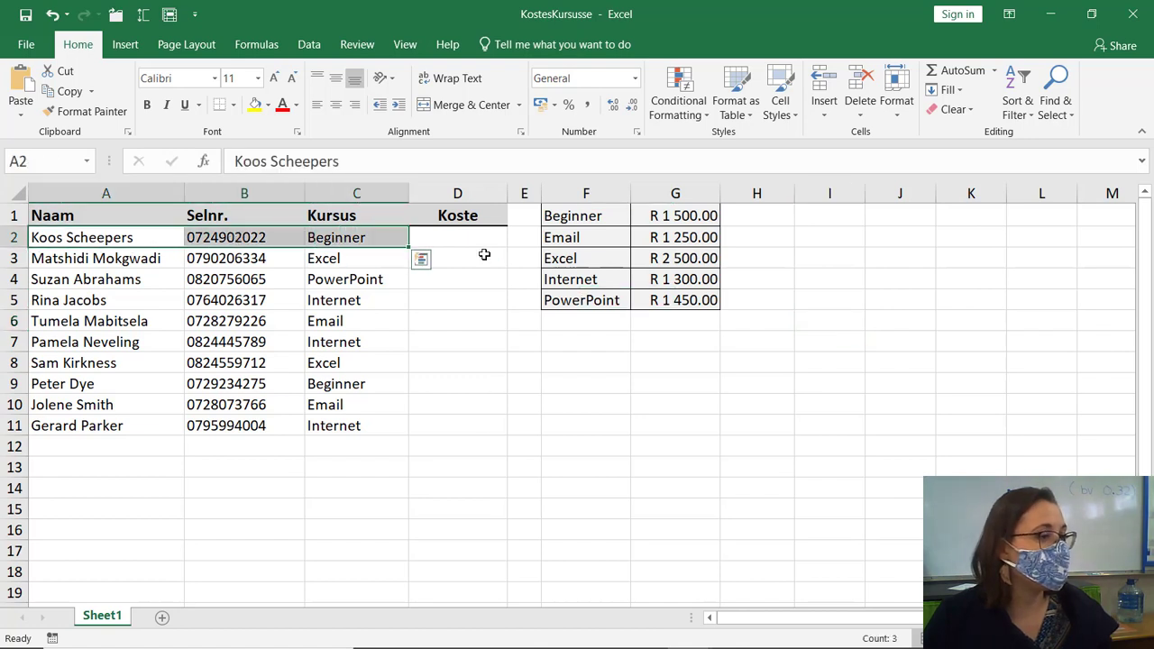
left_click(484, 240)
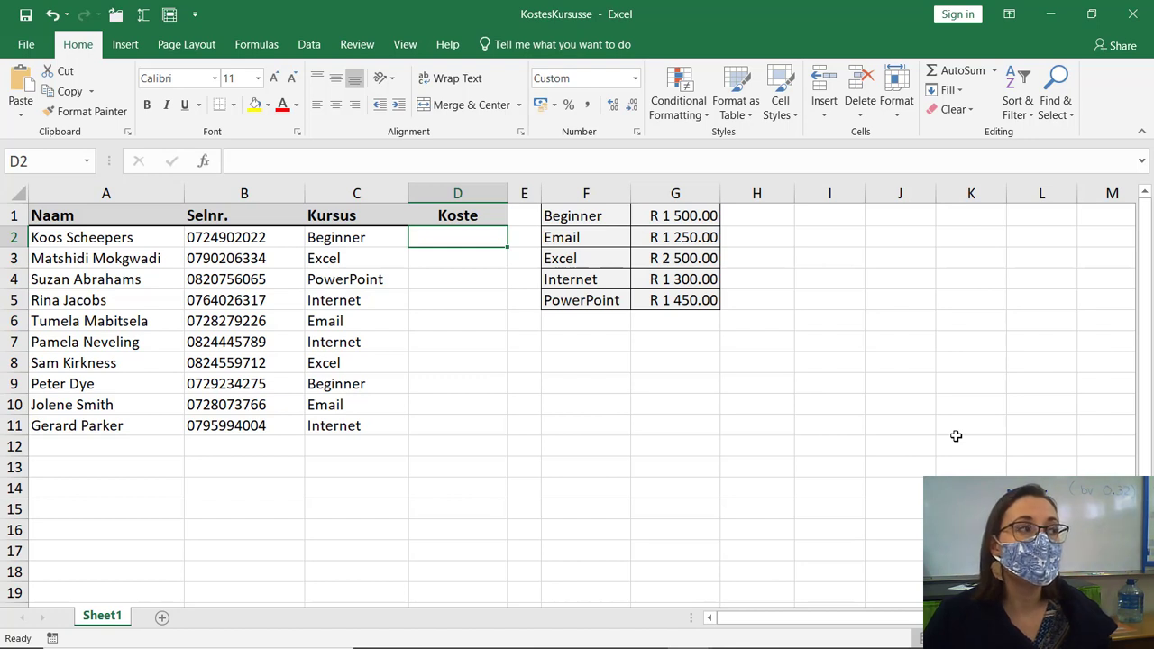
left_click(368, 235)
left_click(255, 104)
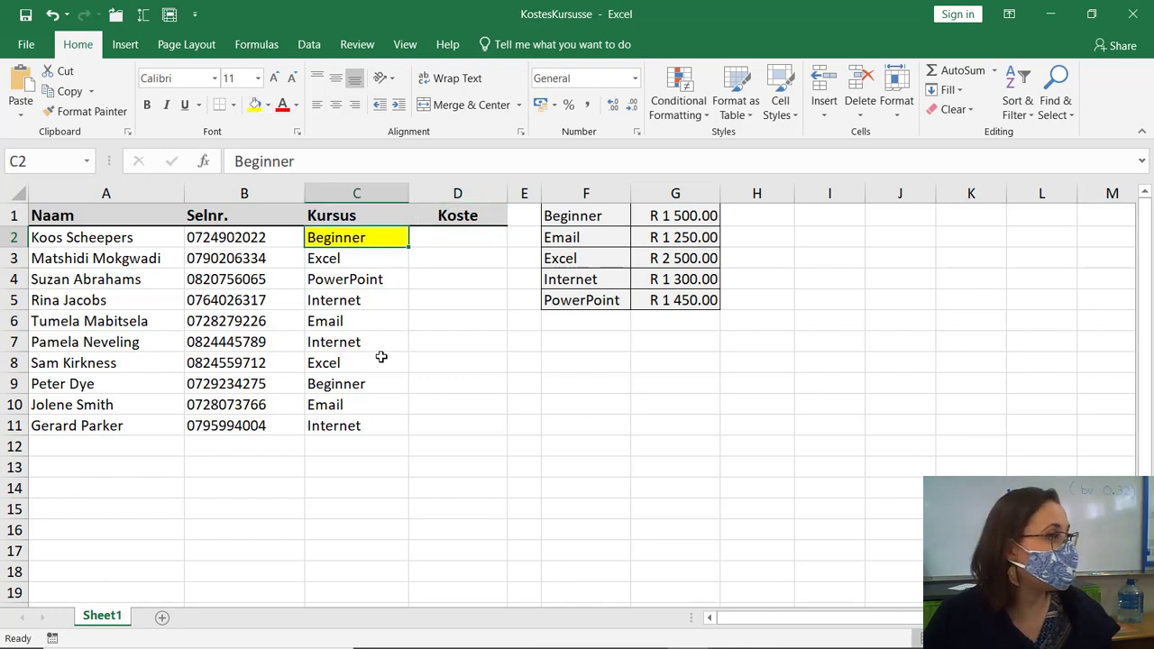
left_click_drag(586, 215, 690, 216)
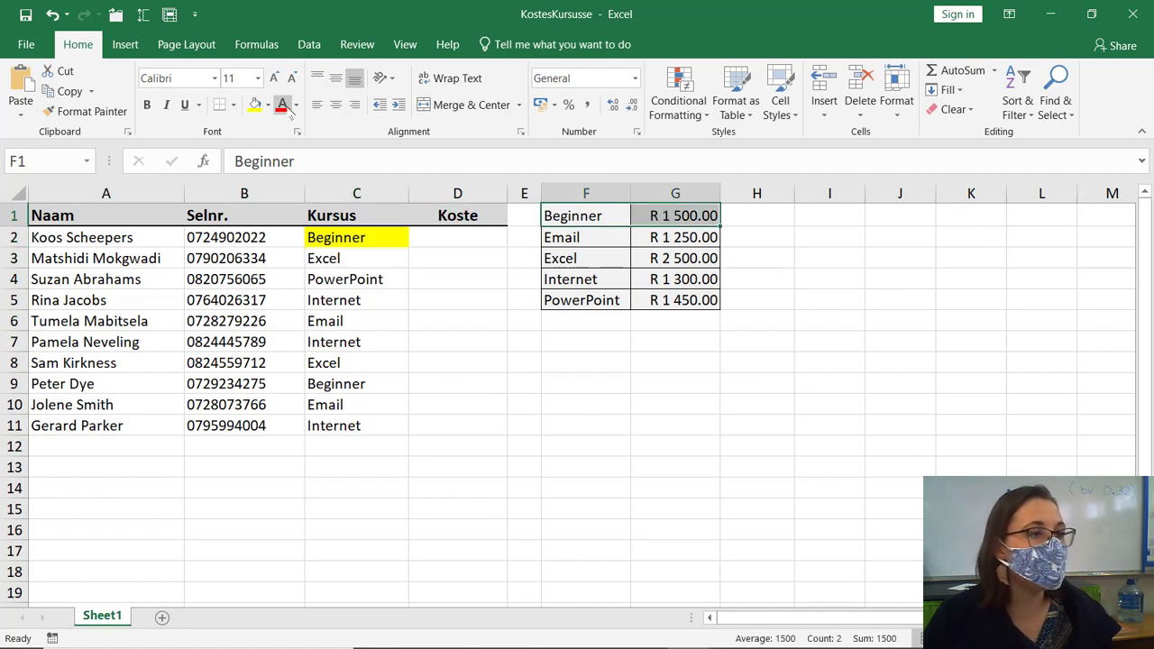
left_click(255, 105)
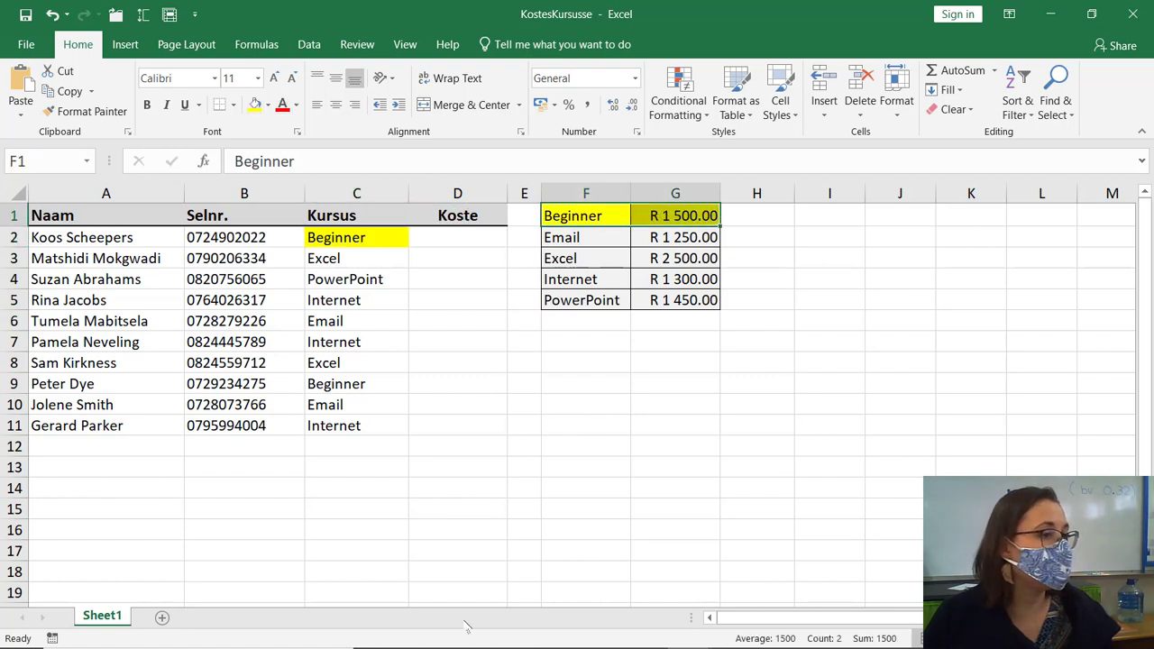
- Begin a VLOOKUP formula in D2 with C2 as lookup value and the absolute range $F$1:$G$5 as table array
left_click(457, 257)
left_click(457, 235)
type("=")
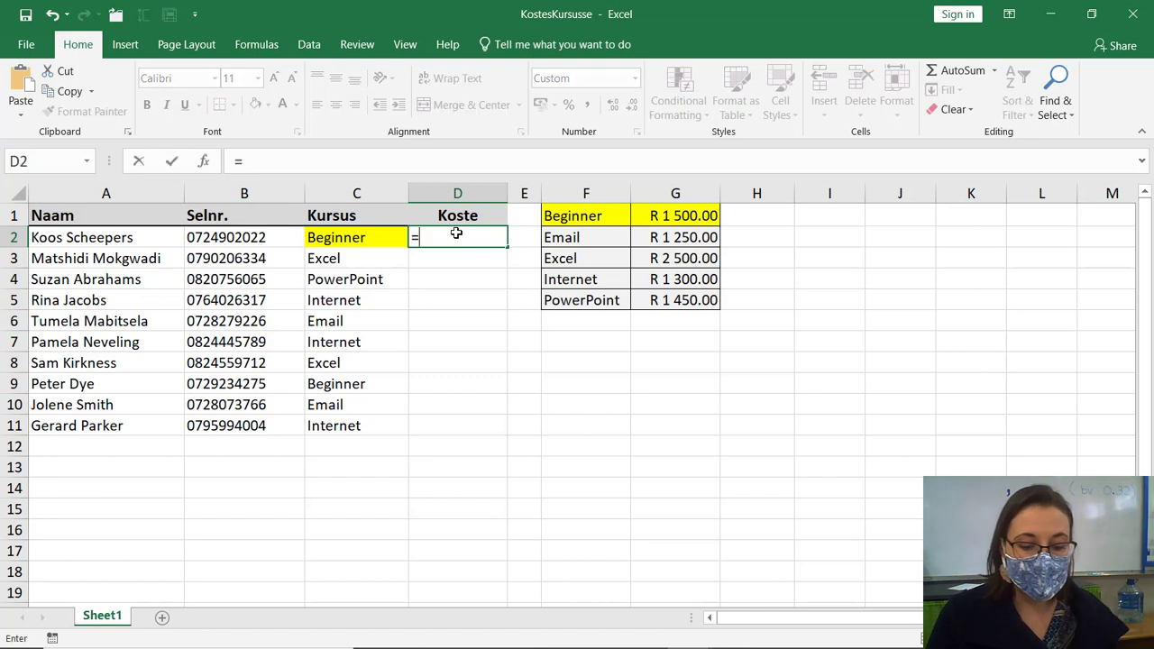
type("vlookup(")
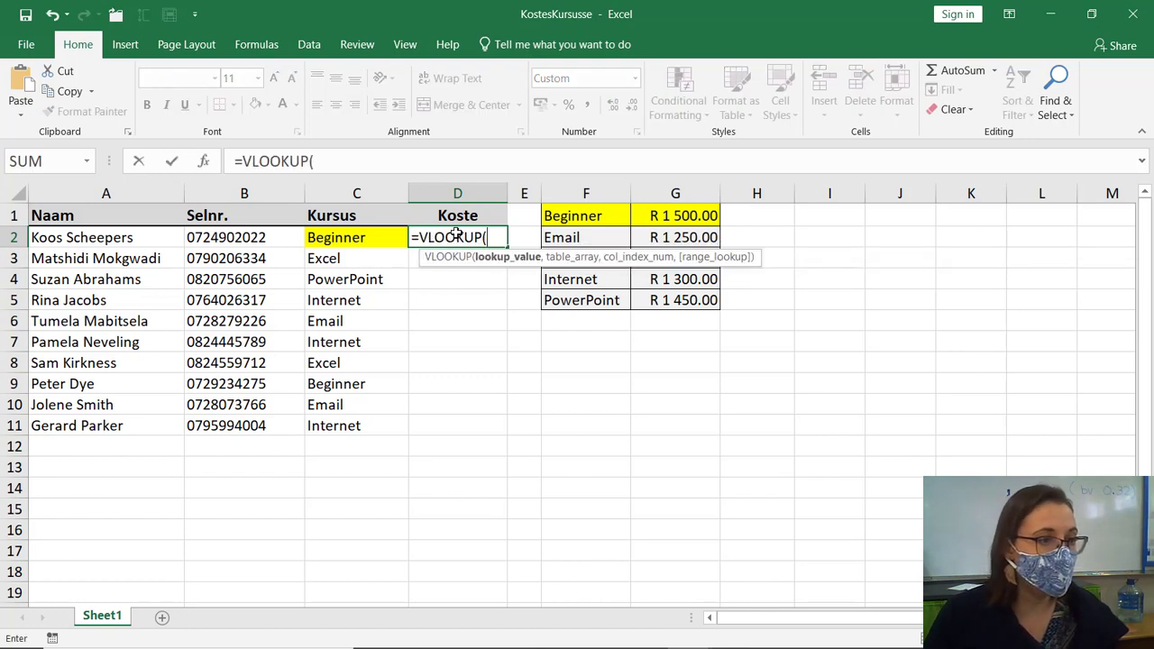
left_click(358, 237)
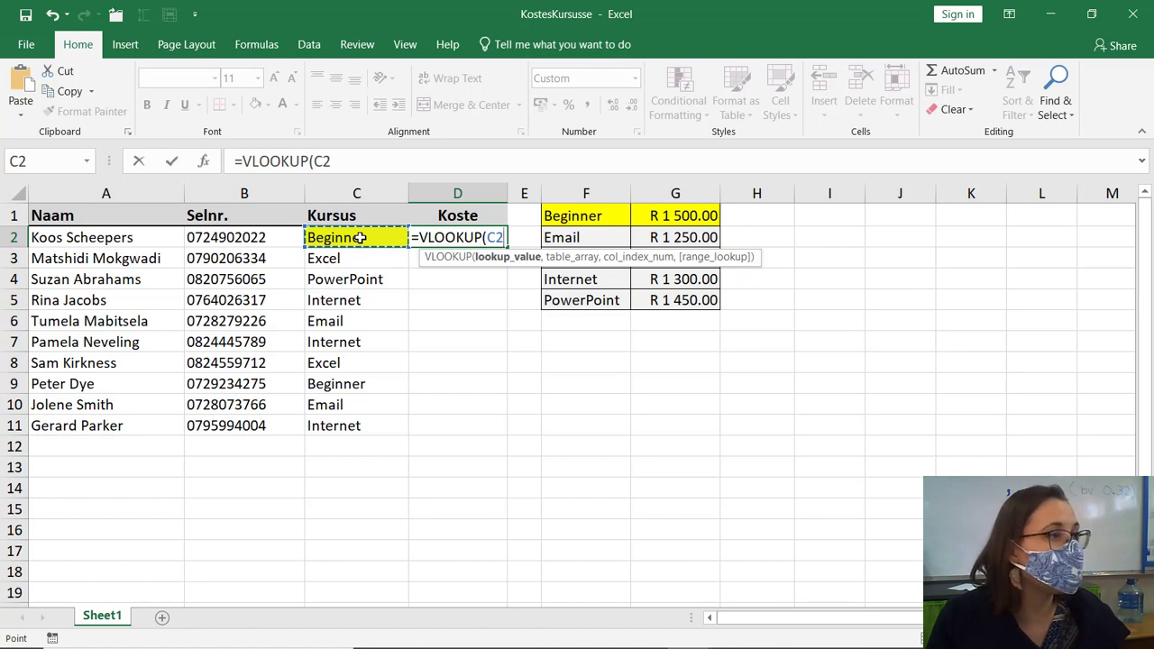
type(",")
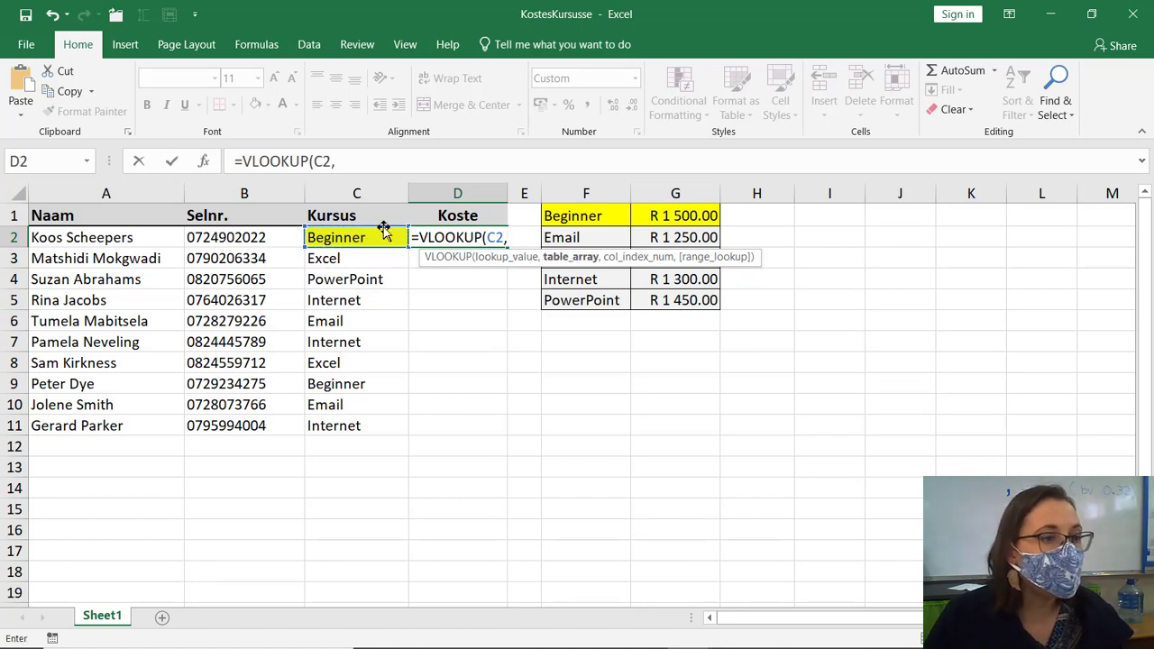
left_click_drag(598, 215, 651, 296)
key("F4")
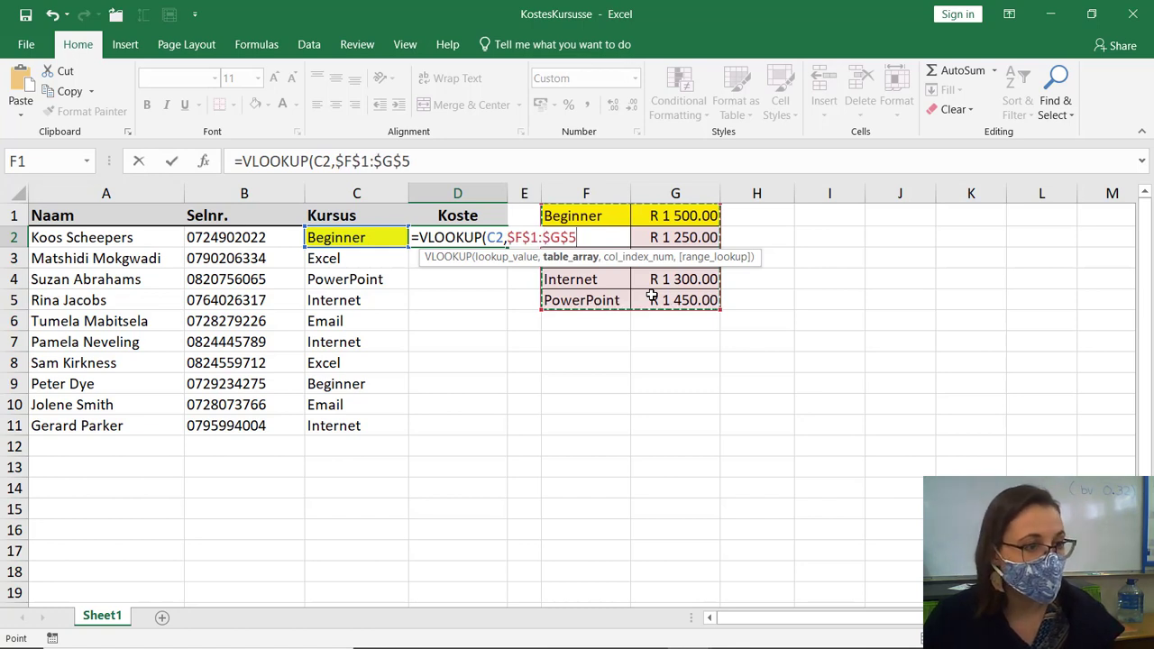
- Complete the VLOOKUP in D2 with column index 2 and FALSE, and fill it down to D11
type(",")
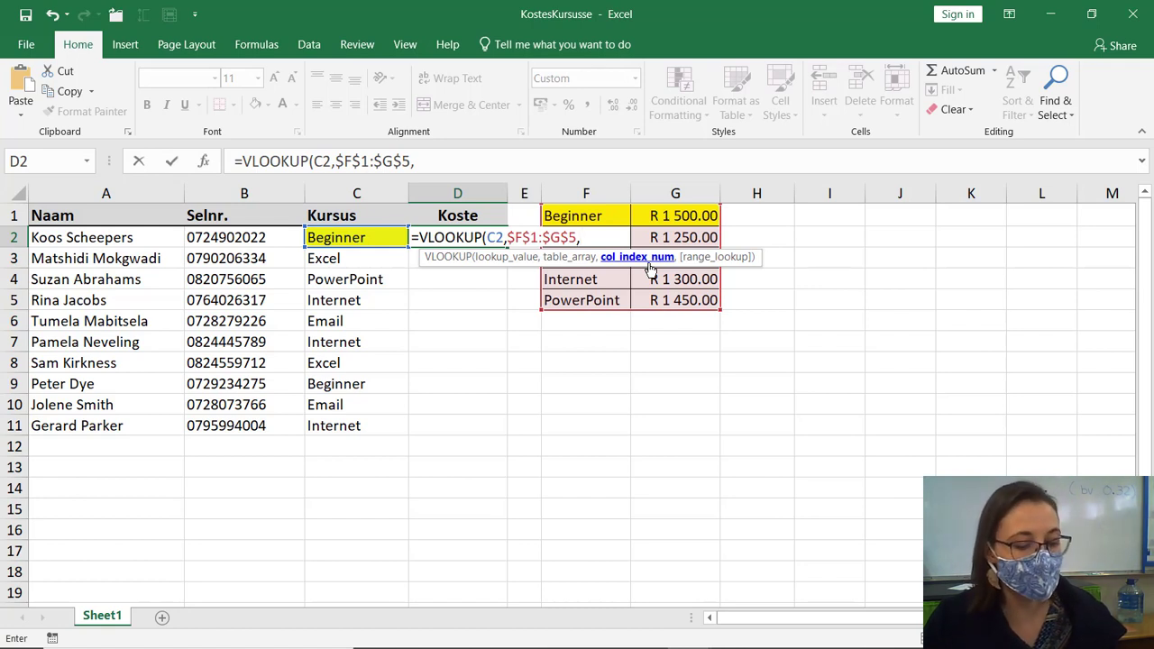
type("2")
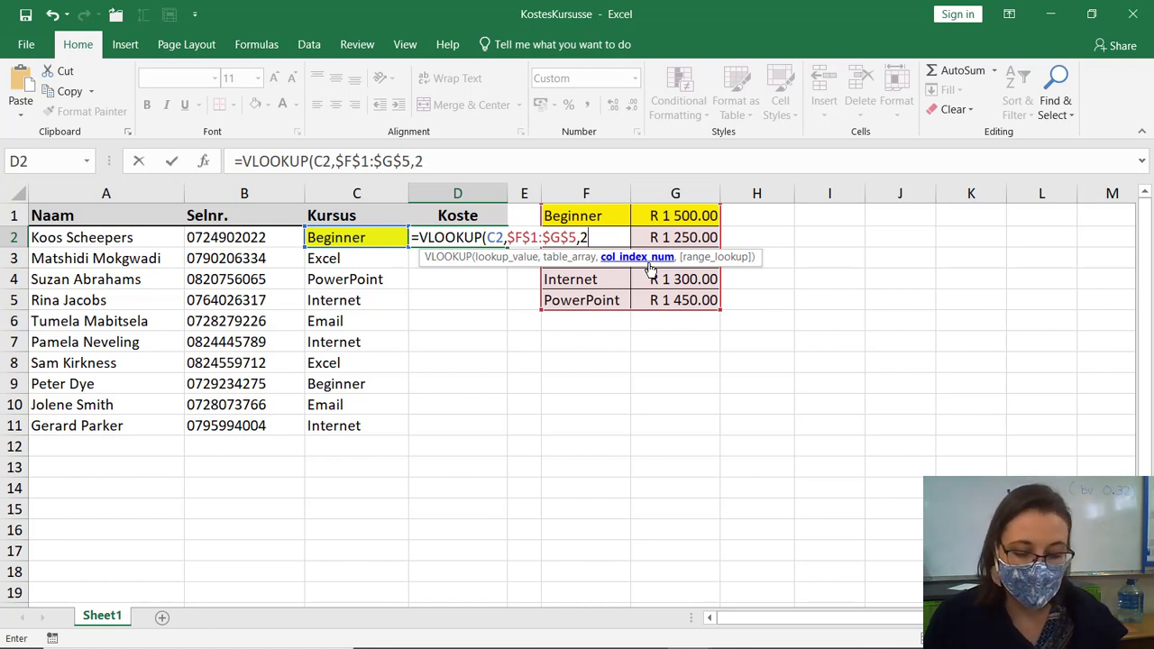
type(",")
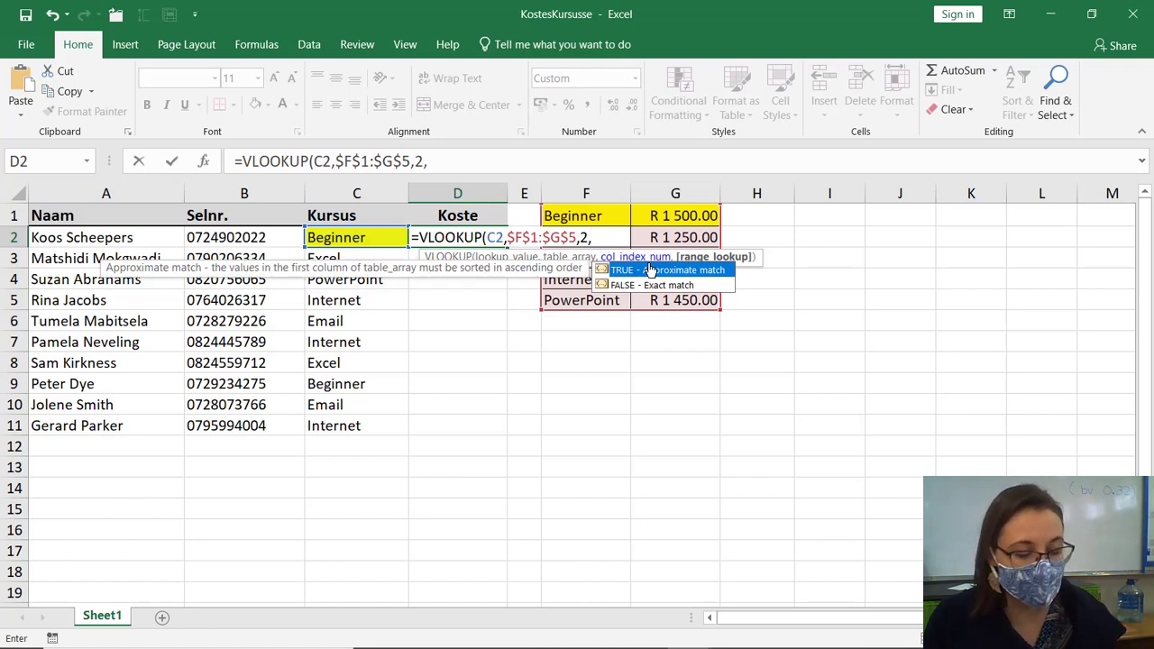
type("false)")
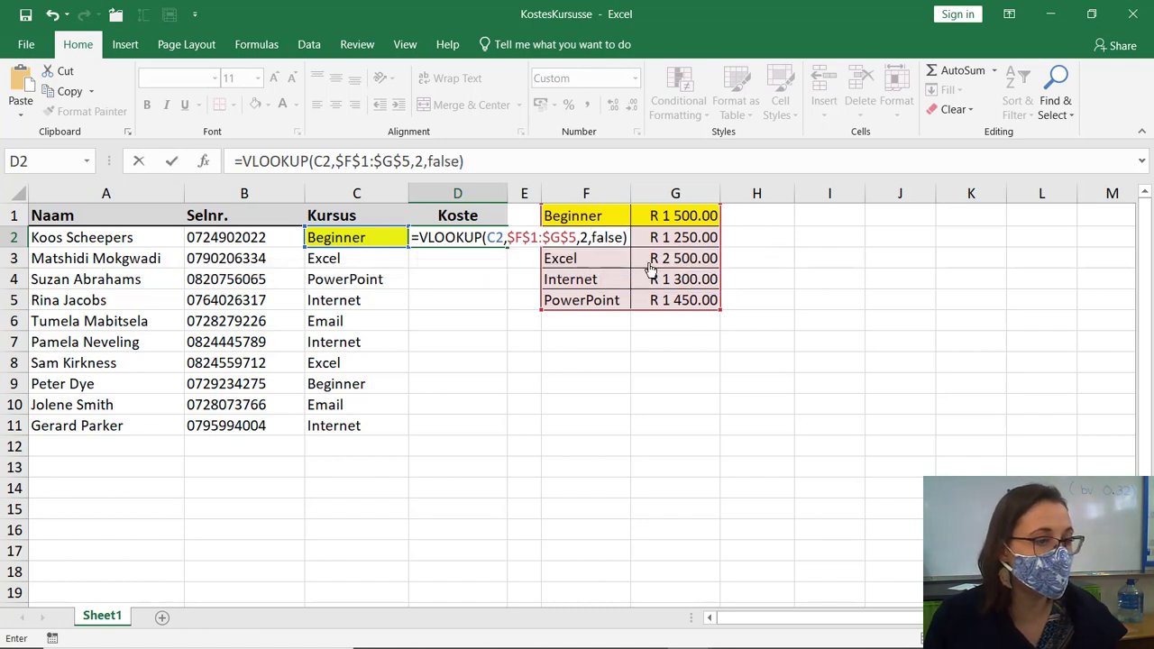
key("Return")
left_click_drag(477, 221, 509, 435)
left_click(496, 237)
- Test the lookup by changing the course in C6 to Word, and undo the change
left_click(326, 319)
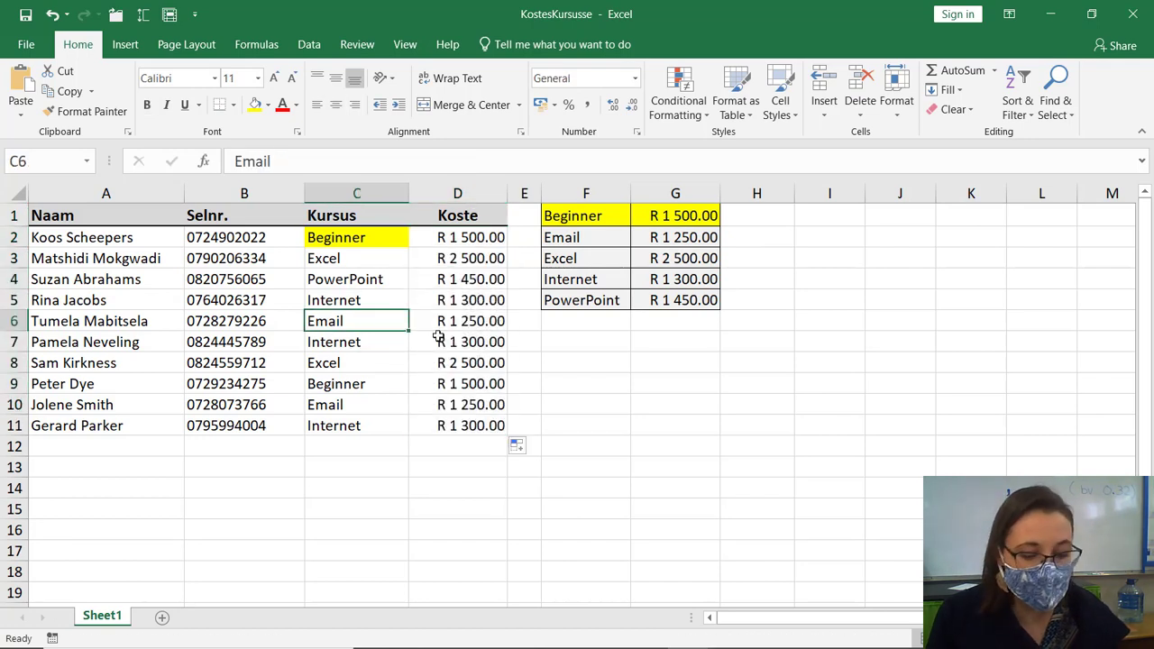
type("Word")
key("Return")
left_click(448, 322)
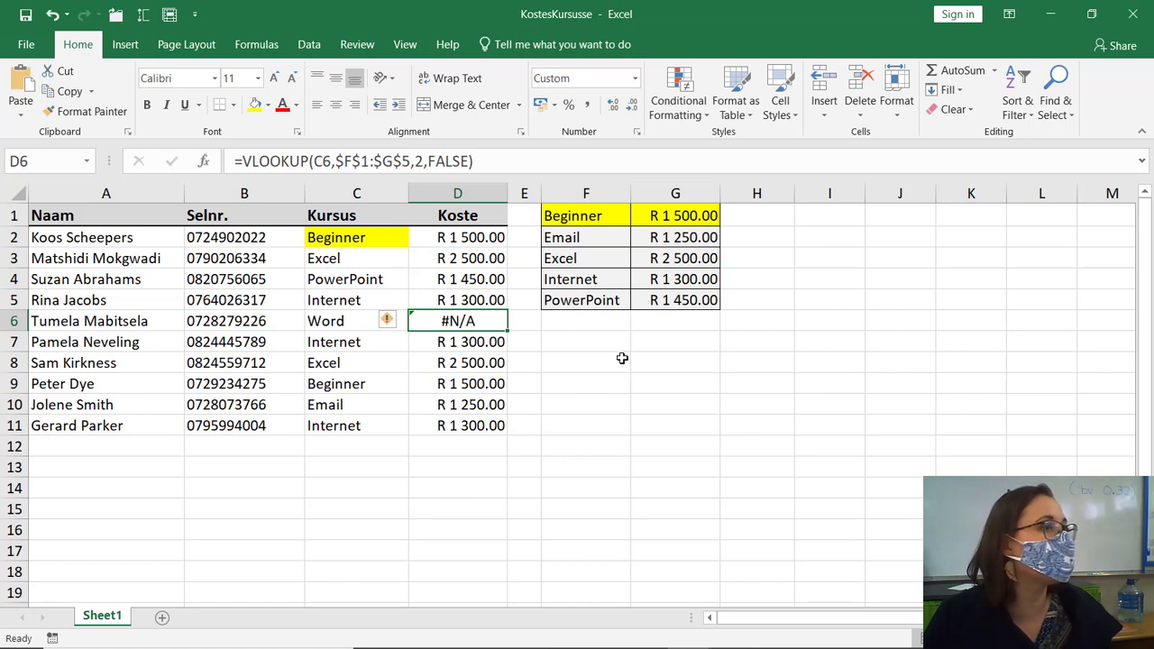
key("ctrl+z")
- Change the VLOOKUP column index in D2 to 1 and fill the formula down to D11
left_click_drag(377, 341, 464, 340)
left_click_drag(598, 279, 671, 280)
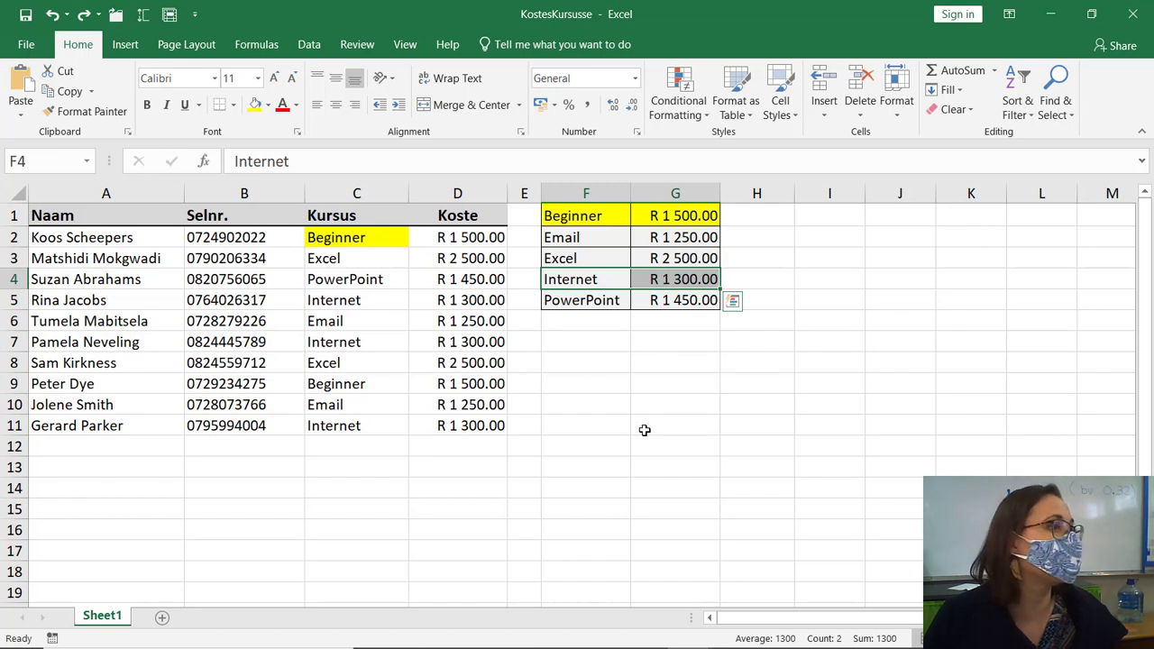
left_click(466, 237)
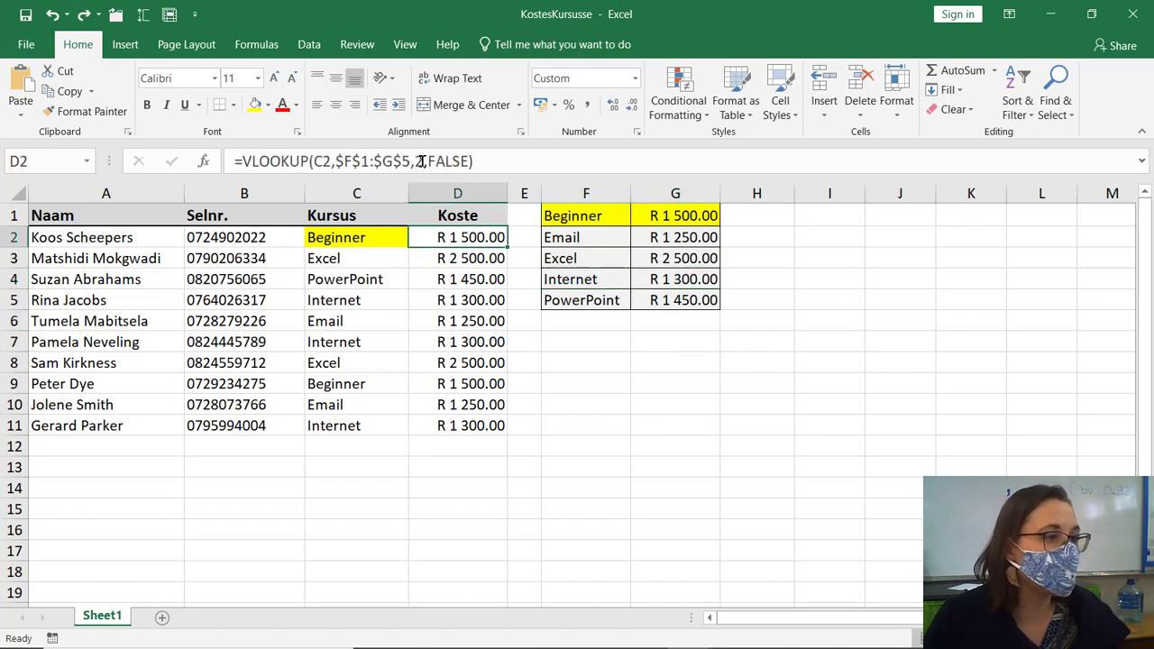
key("F2")
left_click(419, 161)
key("Return")
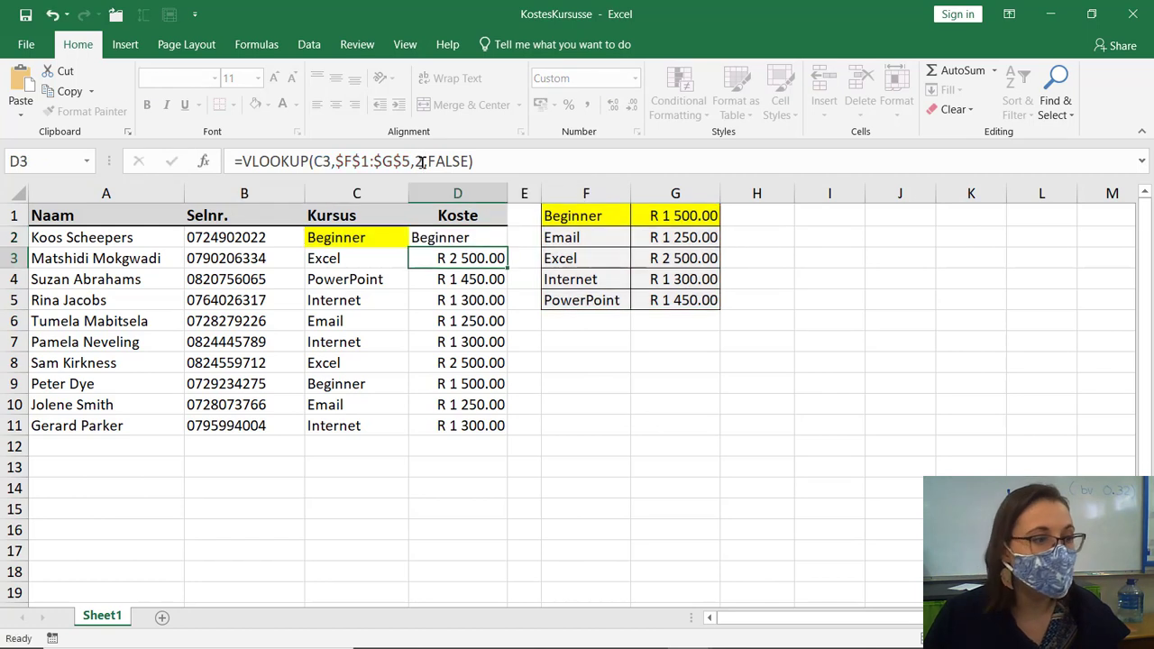
left_click(469, 236)
double_click(508, 247)
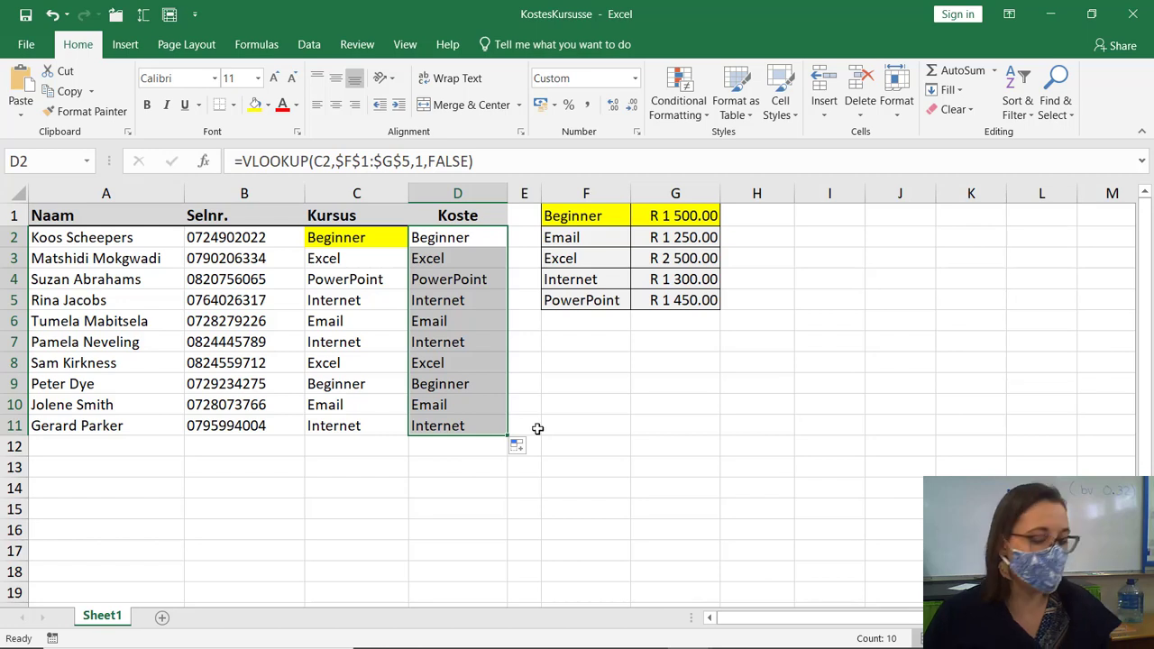
- Undo the last fill and clear the Koste cells D2:D11
key("ctrl+z")
left_click(475, 425, "shift")
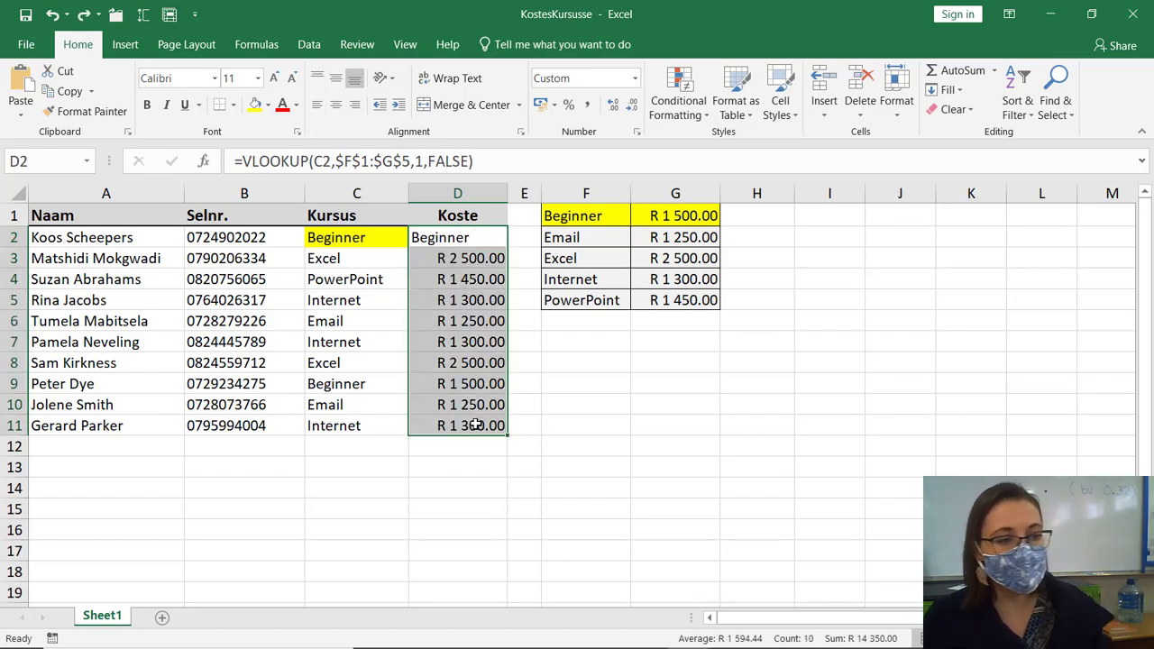
key("Delete")
left_click(675, 404)
- Move the course price table from F1:G5 to cell A1 of a new worksheet
left_click(590, 216)
left_click_drag(590, 216, 683, 301)
right_click(611, 235)
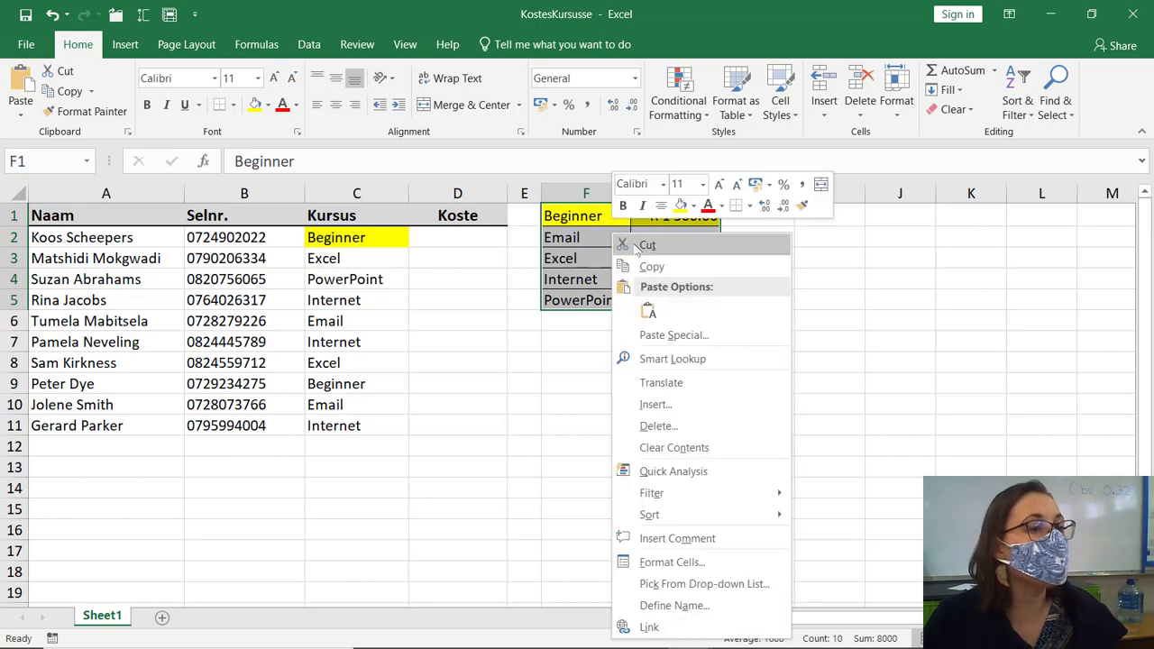
left_click(641, 245)
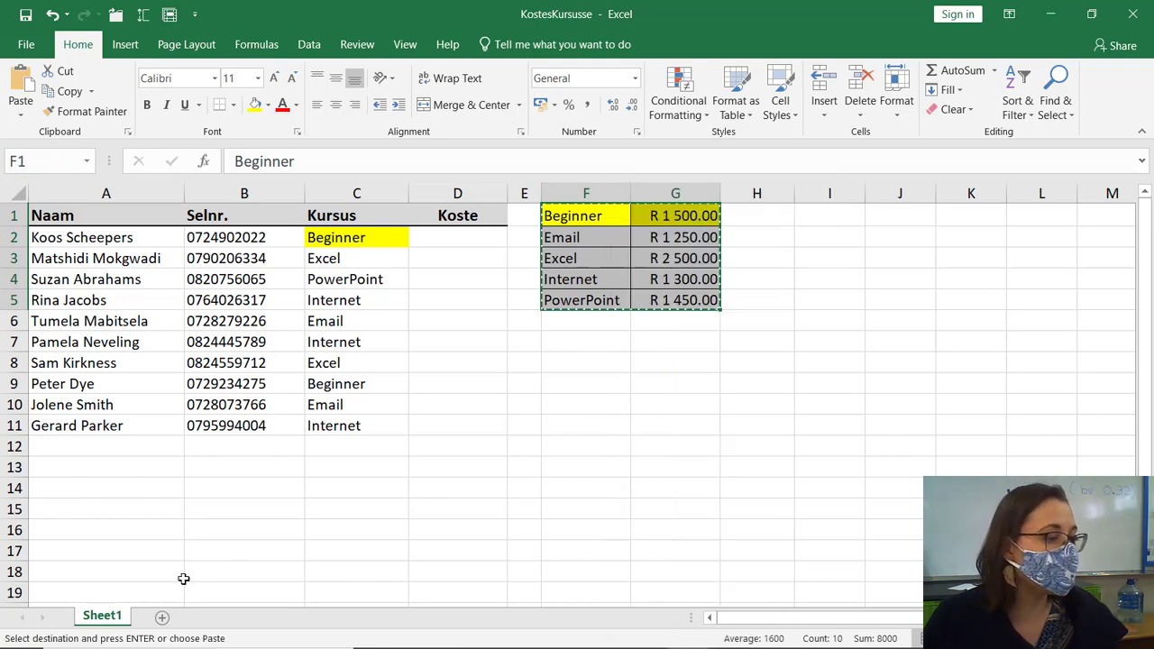
left_click(162, 616)
right_click(64, 209)
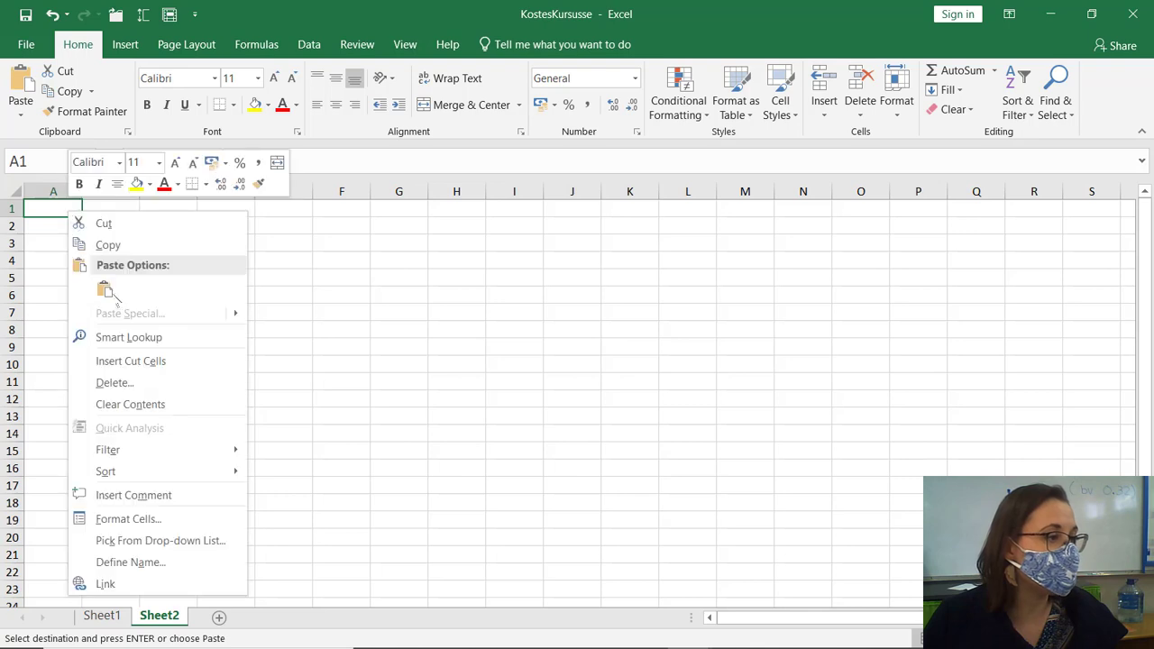
left_click(105, 291)
- Fit the width of column B to the prices on the new sheet
scroll(202, 439, "up", 3)
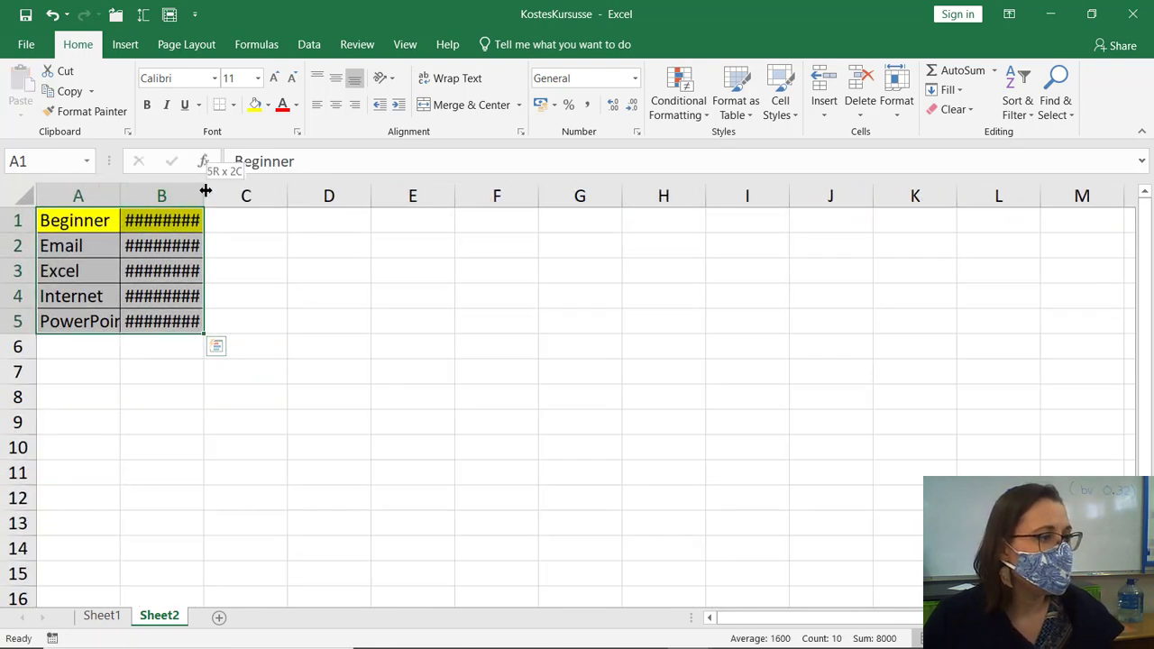
double_click(207, 193)
left_click(166, 595)
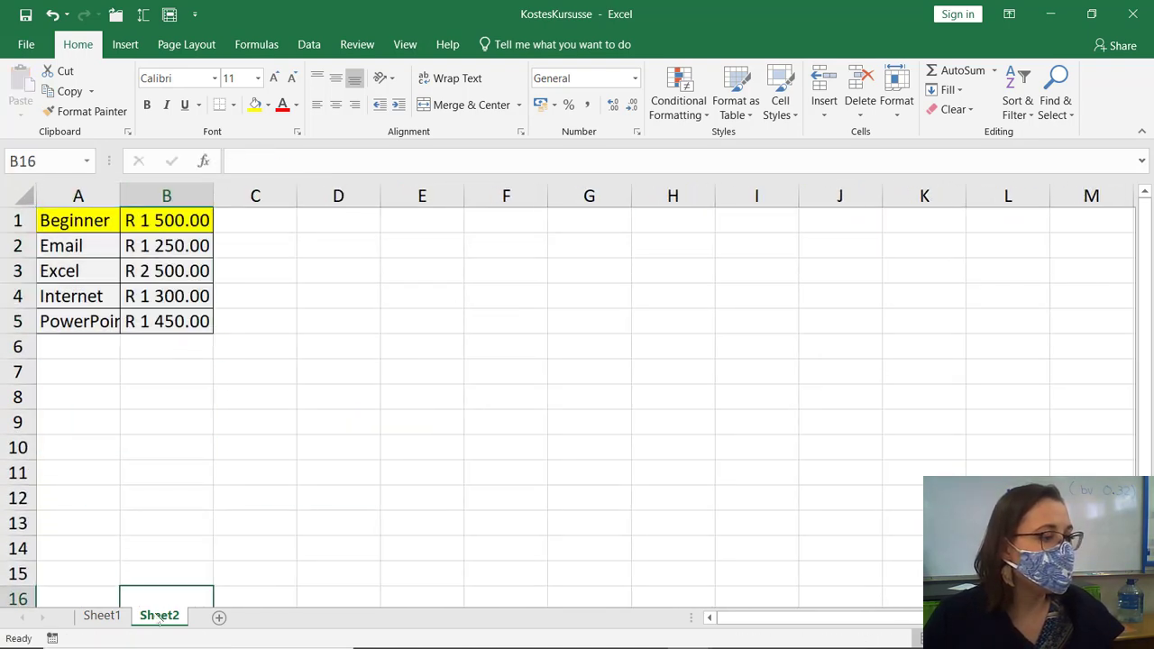
- Rename the new sheet as Kostes
double_click(159, 615)
type("Kostes")
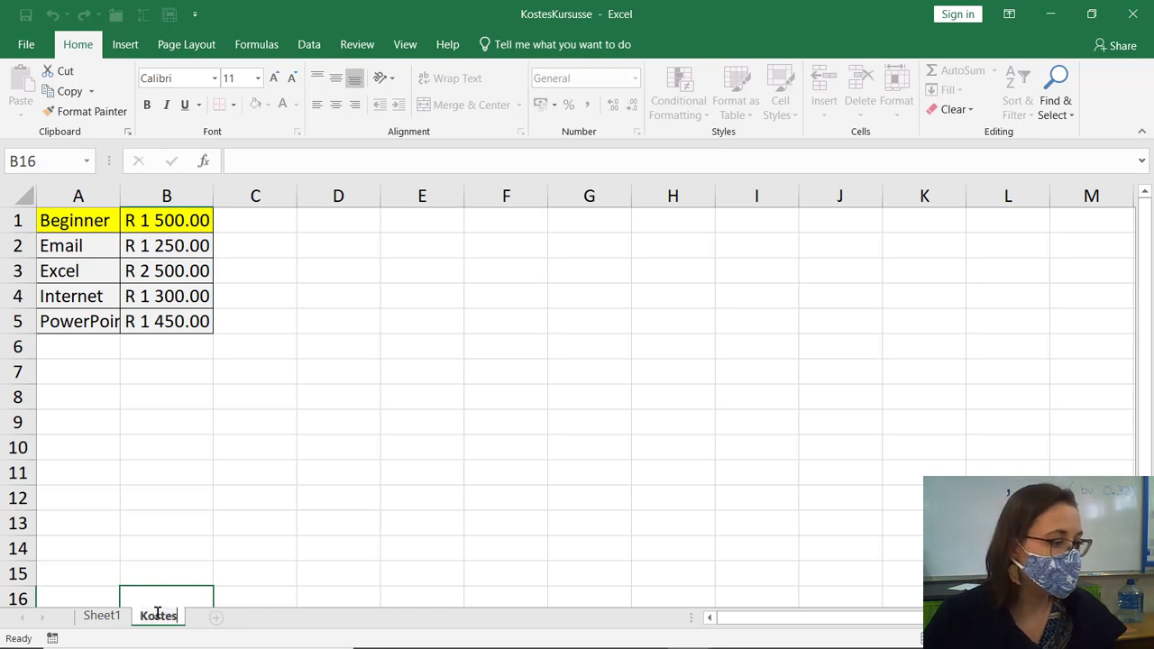
key("Return")
- Rename the price table's sheet as Kursusse
double_click(142, 615)
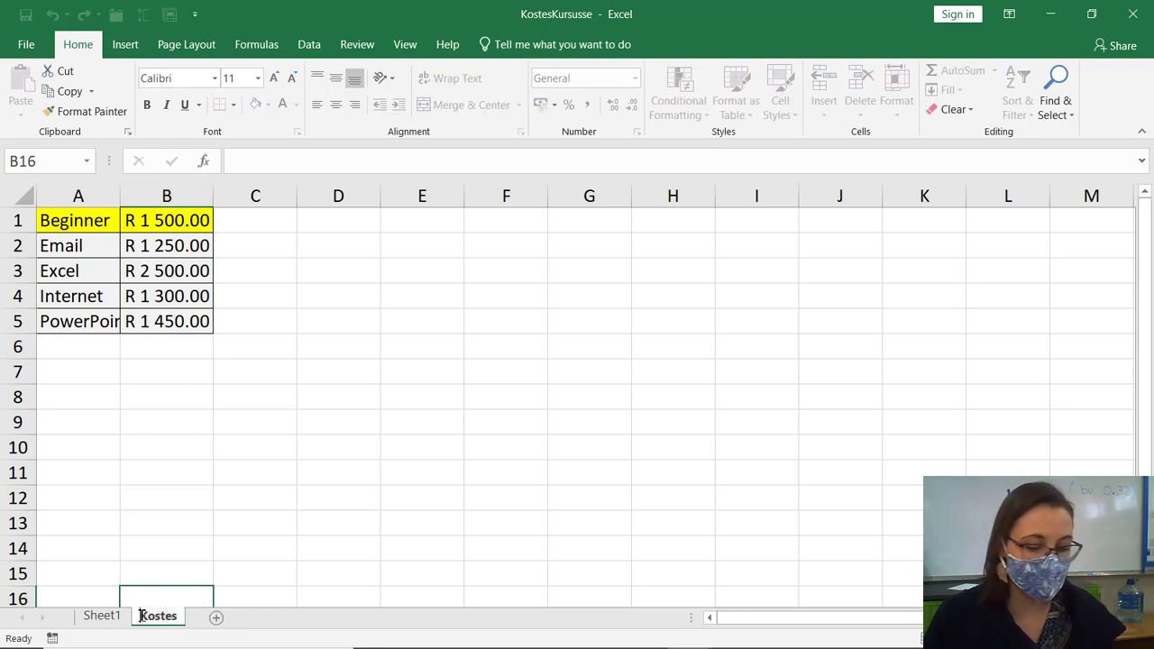
key("BackSpace")
key("BackSpace")
key("BackSpace")
key("BackSpace")
key("BackSpace")
key("BackSpace")
type("K")
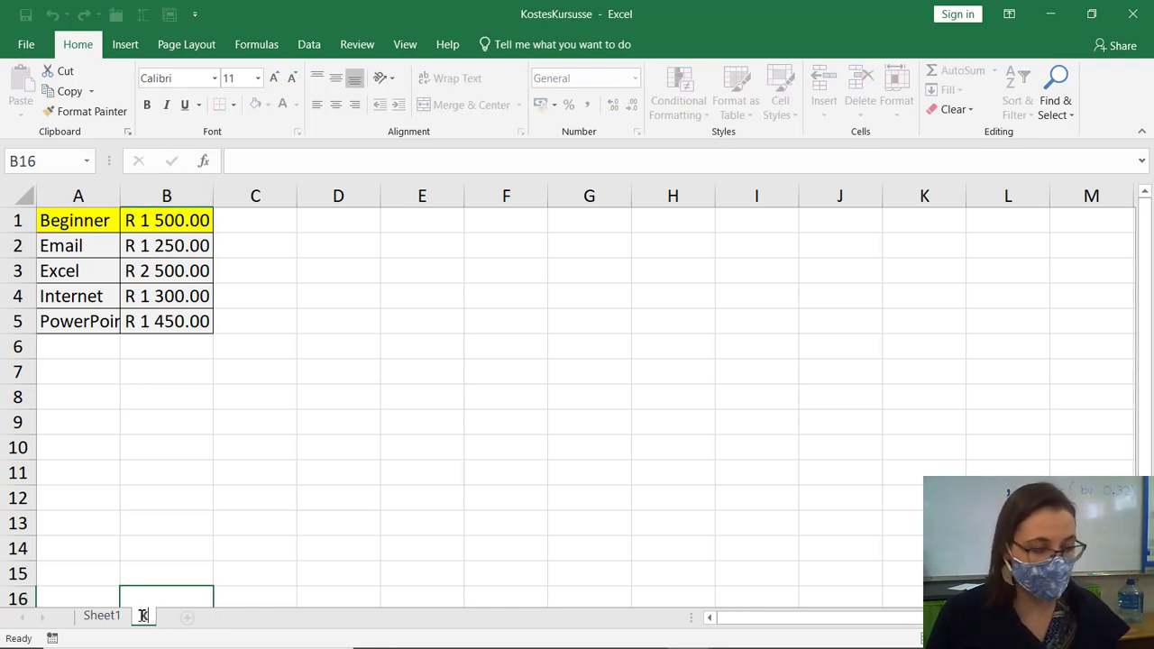
type("ursusse")
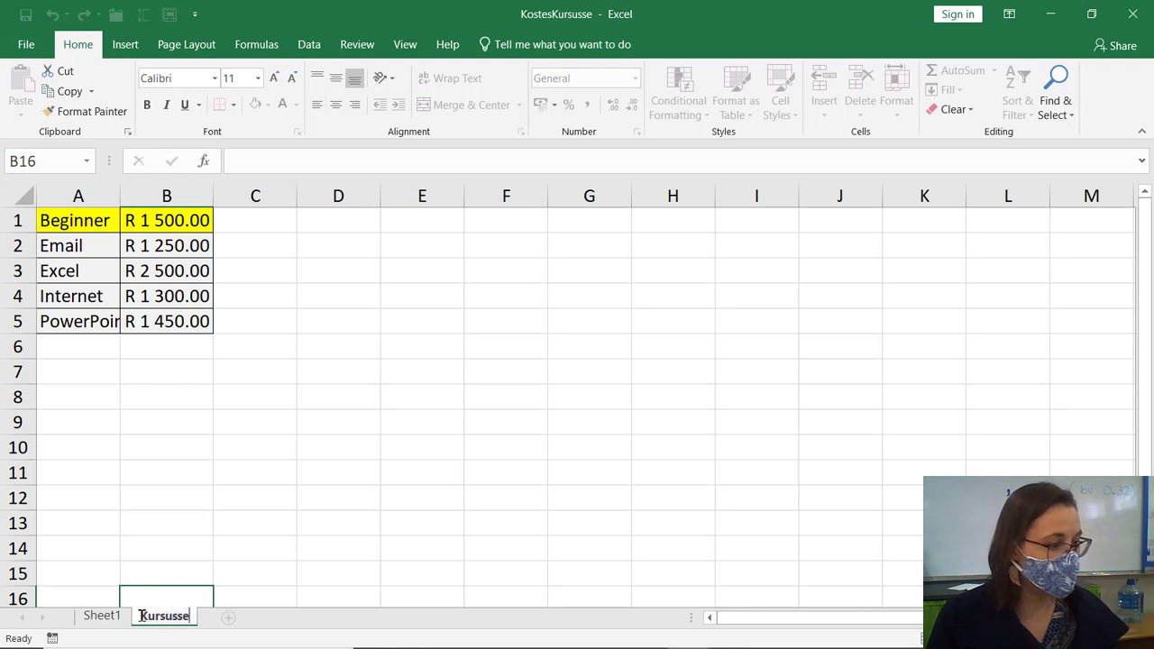
- Rename Sheet1 as Inskrywings
left_click(102, 615)
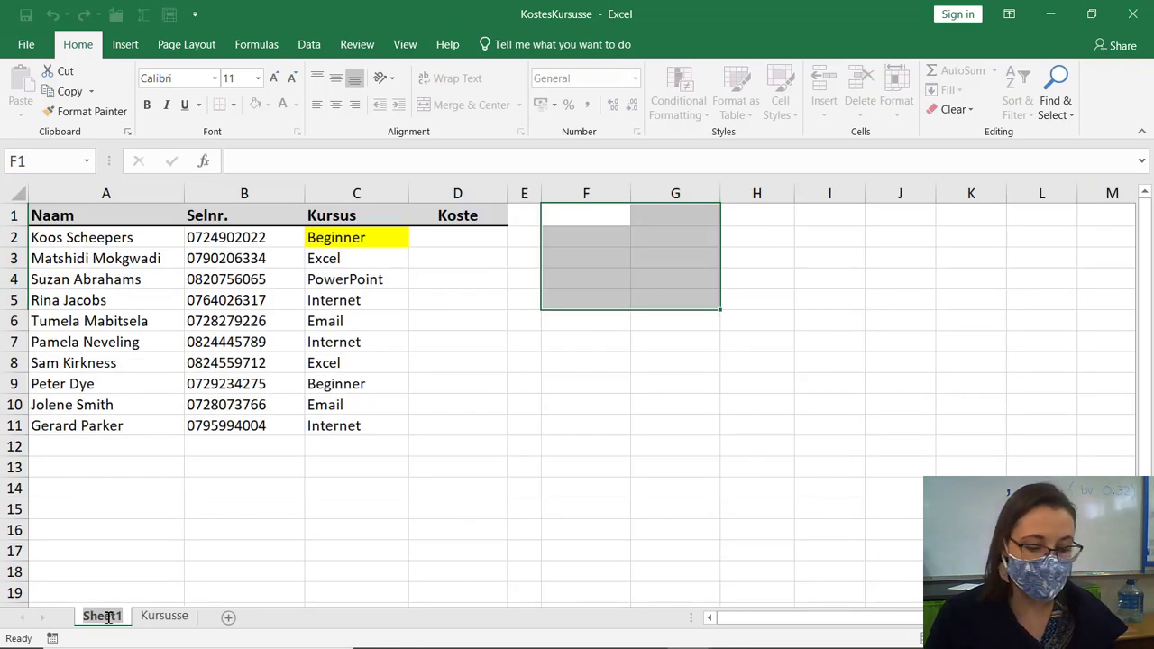
type("Inskrywings")
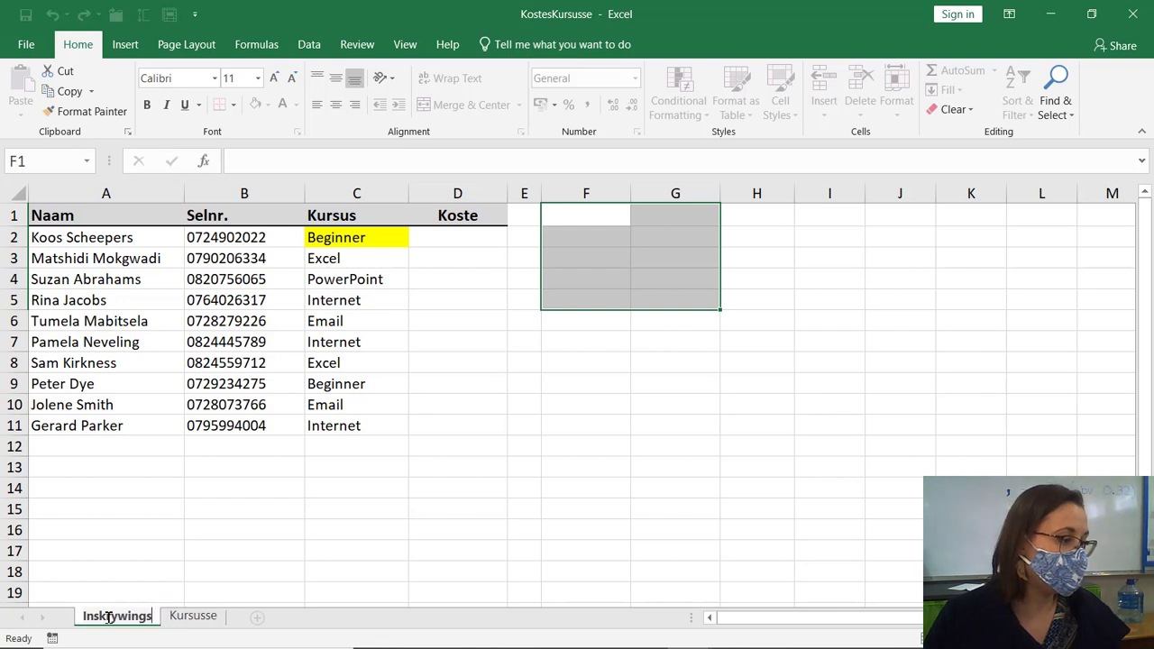
key("Return")
left_click(201, 556)
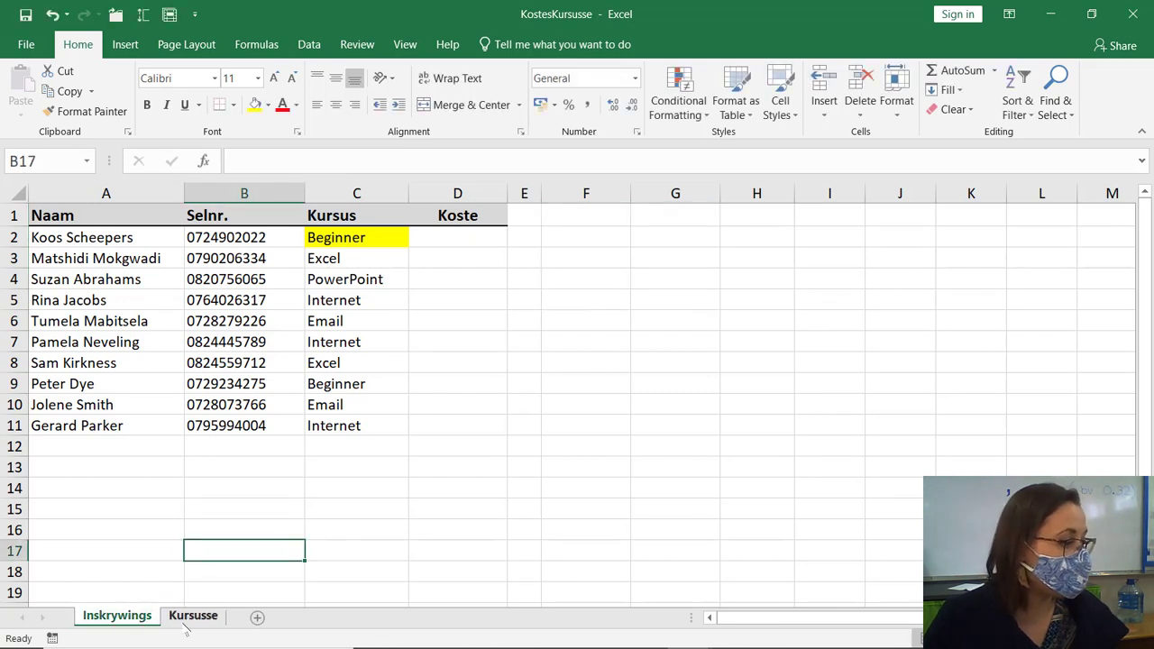
- Start a VLOOKUP function in cell D2 of the Inskrywings sheet with C2 as its lookup value
left_click(452, 237)
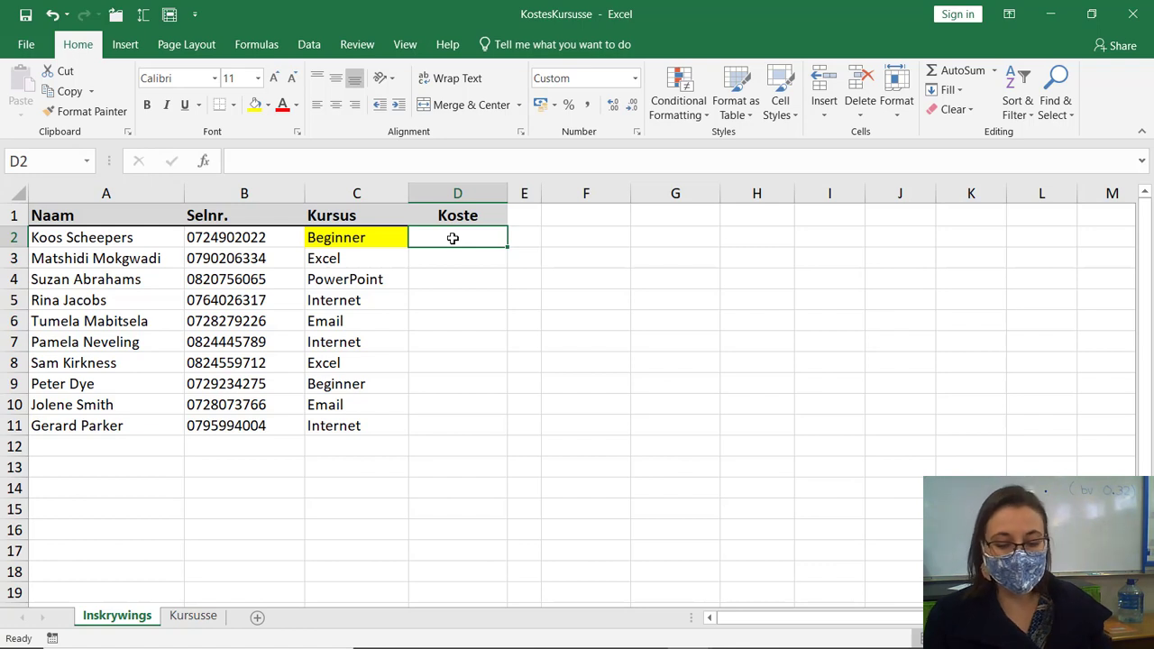
type("=vl")
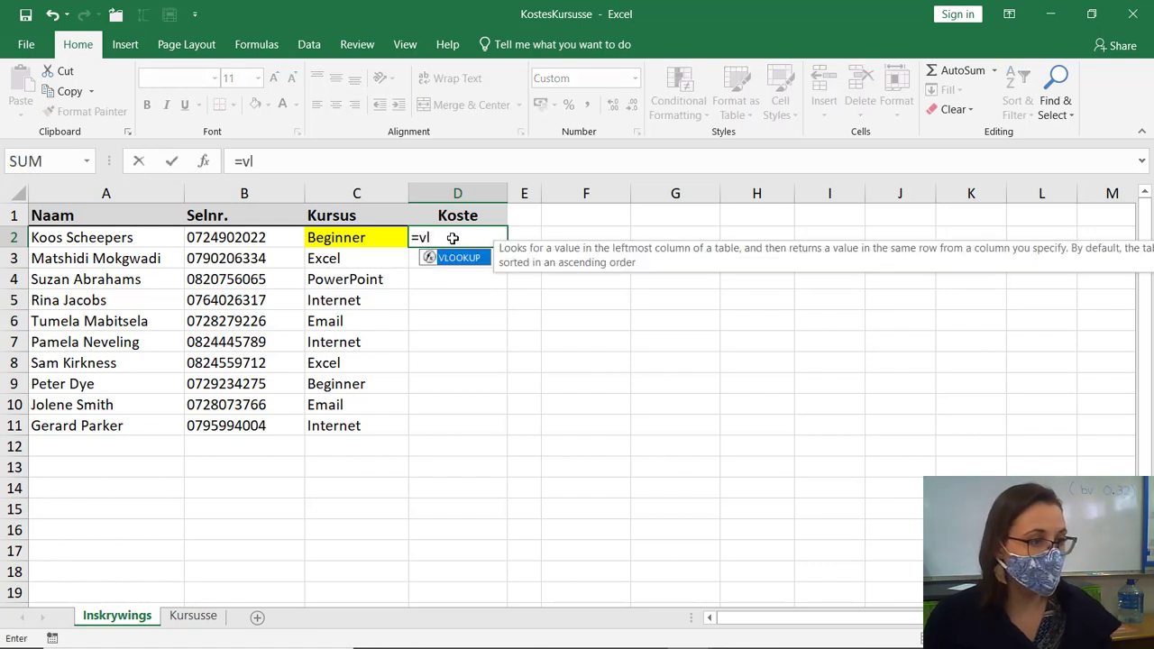
type("oo")
key("Tab")
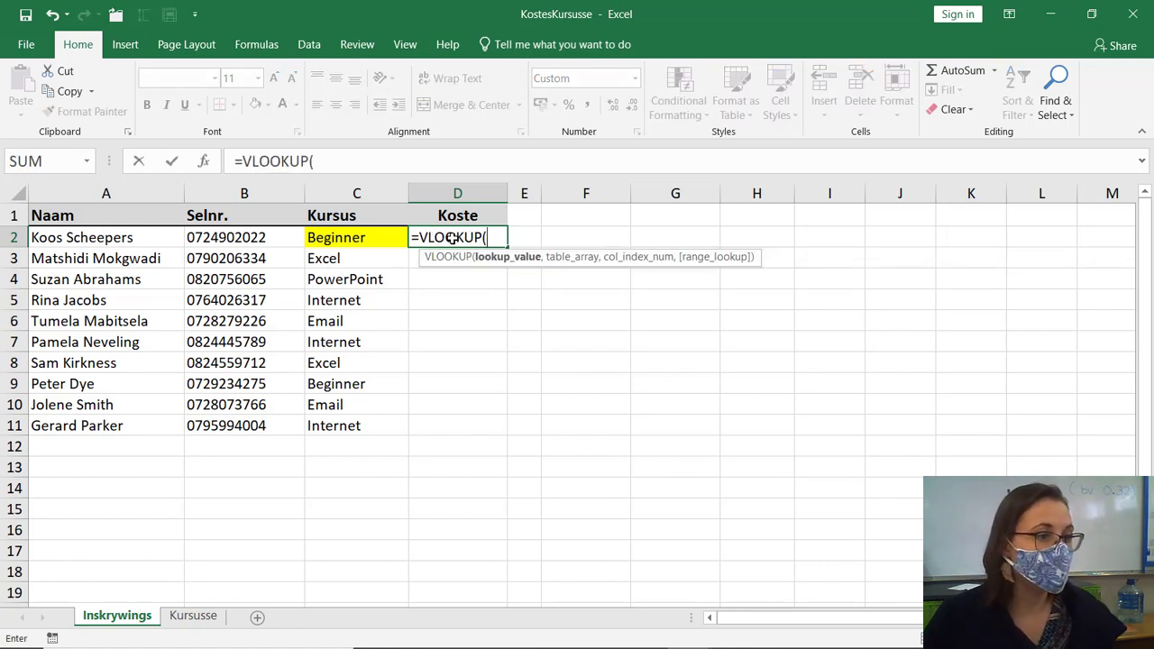
left_click(203, 161)
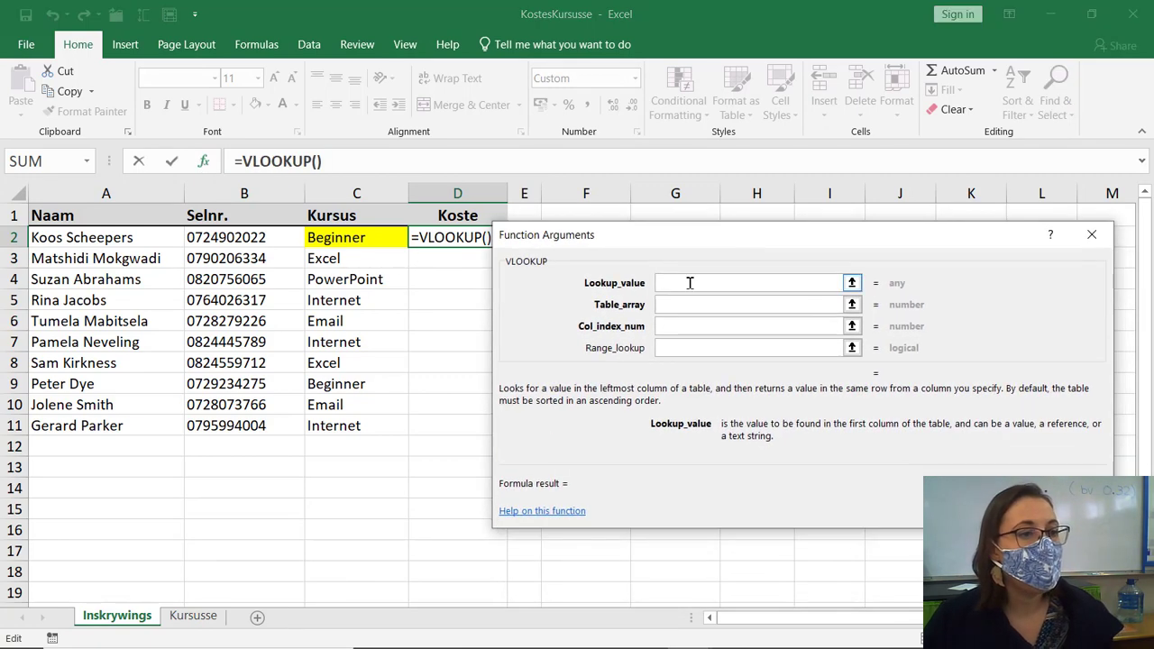
left_click(374, 257)
left_click(376, 237)
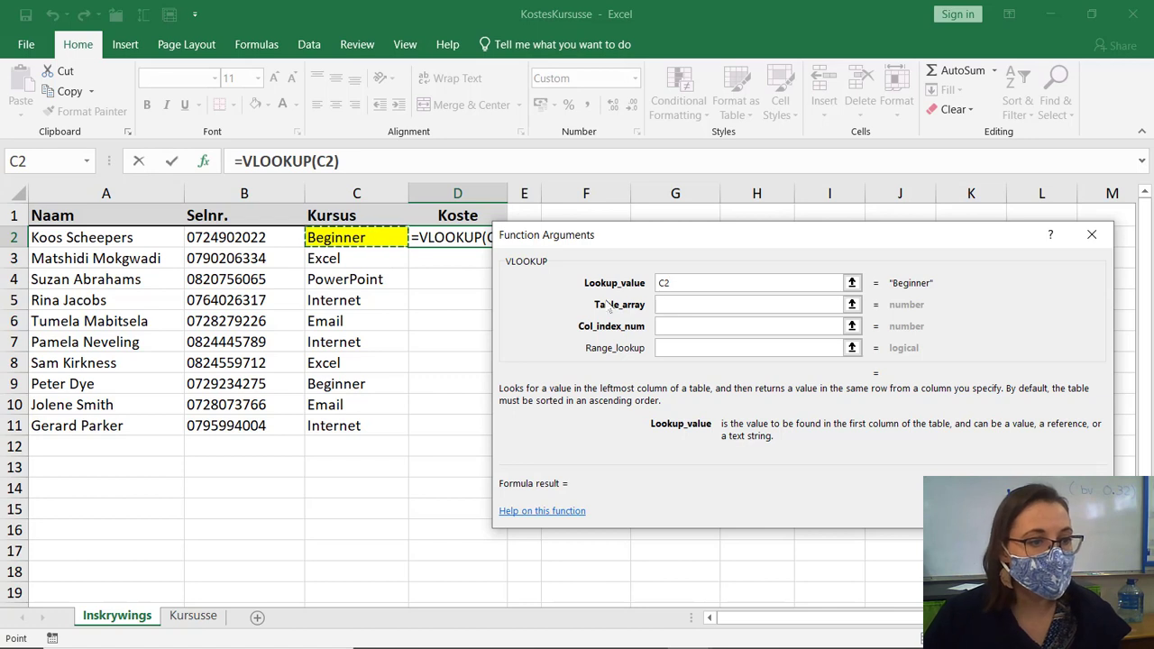
- Set the VLOOKUP table array to A1:B5 on the Kursusse sheet and make it absolute as Kursusse!$A$1:$B$5
left_click(699, 304)
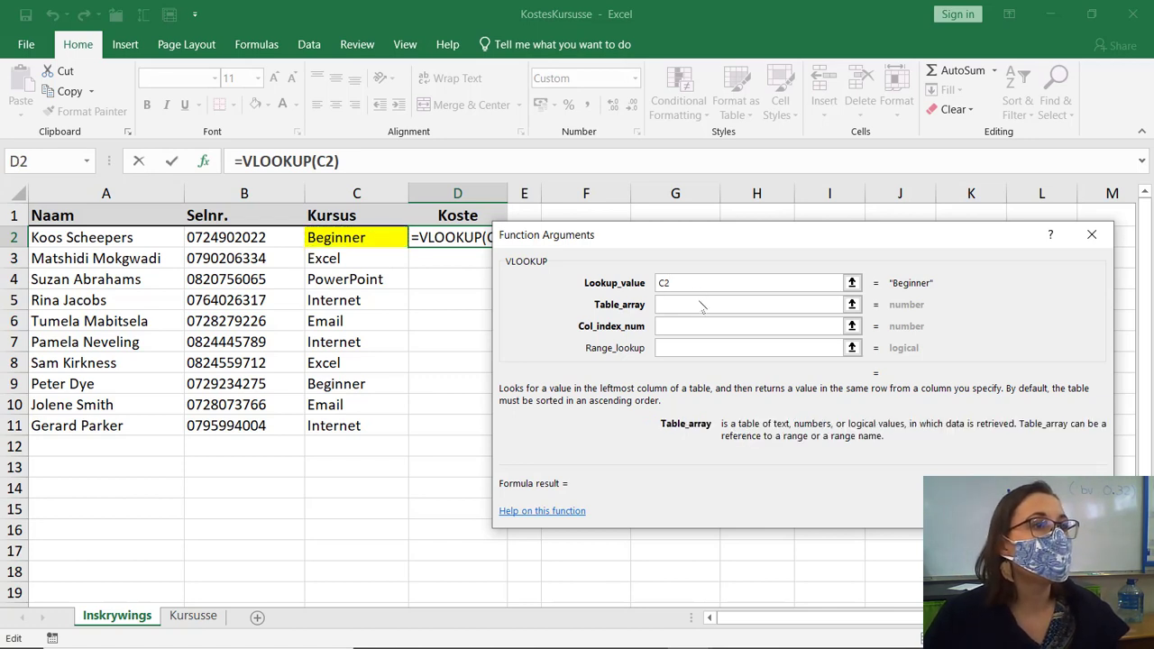
left_click(194, 620)
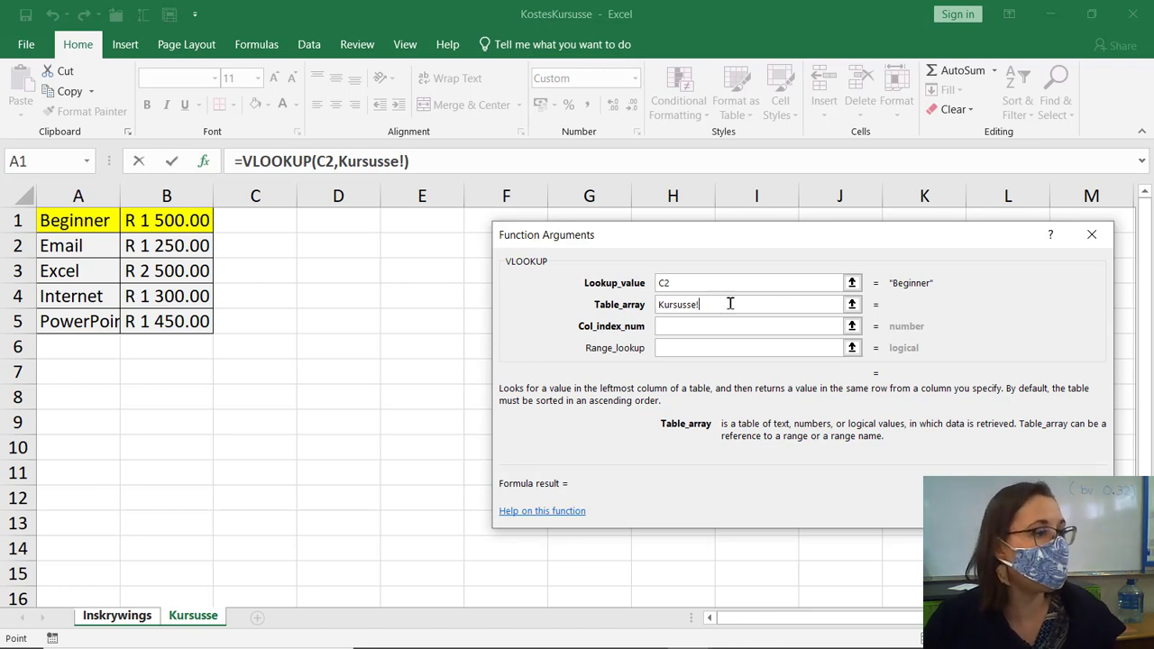
left_click_drag(81, 221, 161, 321)
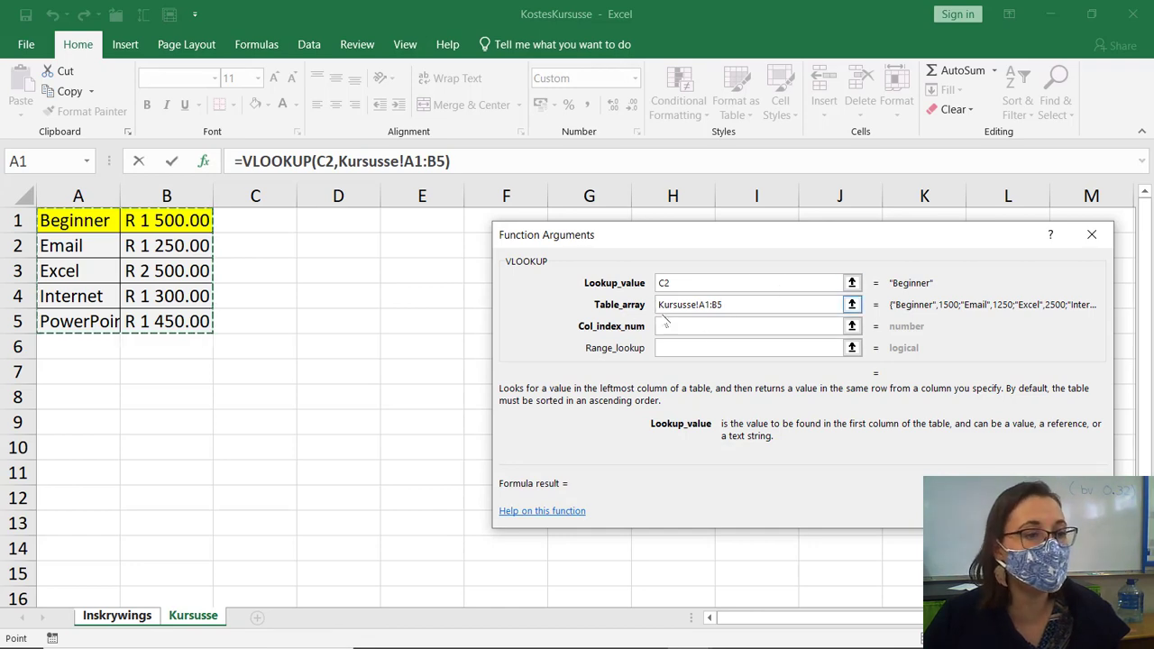
left_click(117, 615)
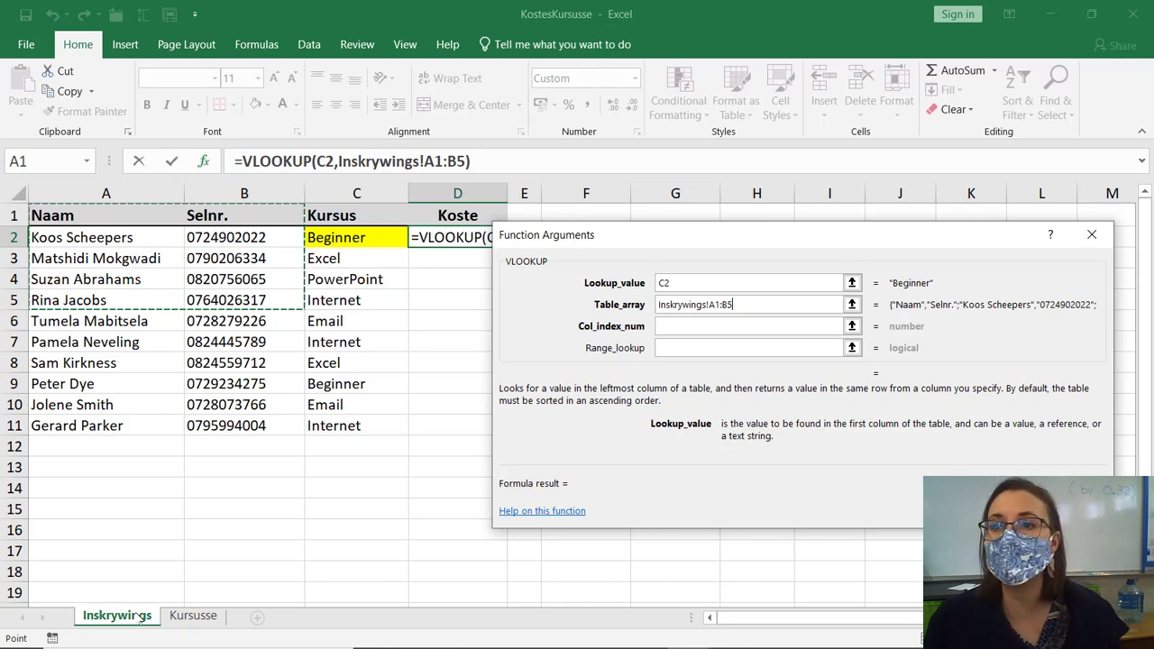
left_click(191, 621)
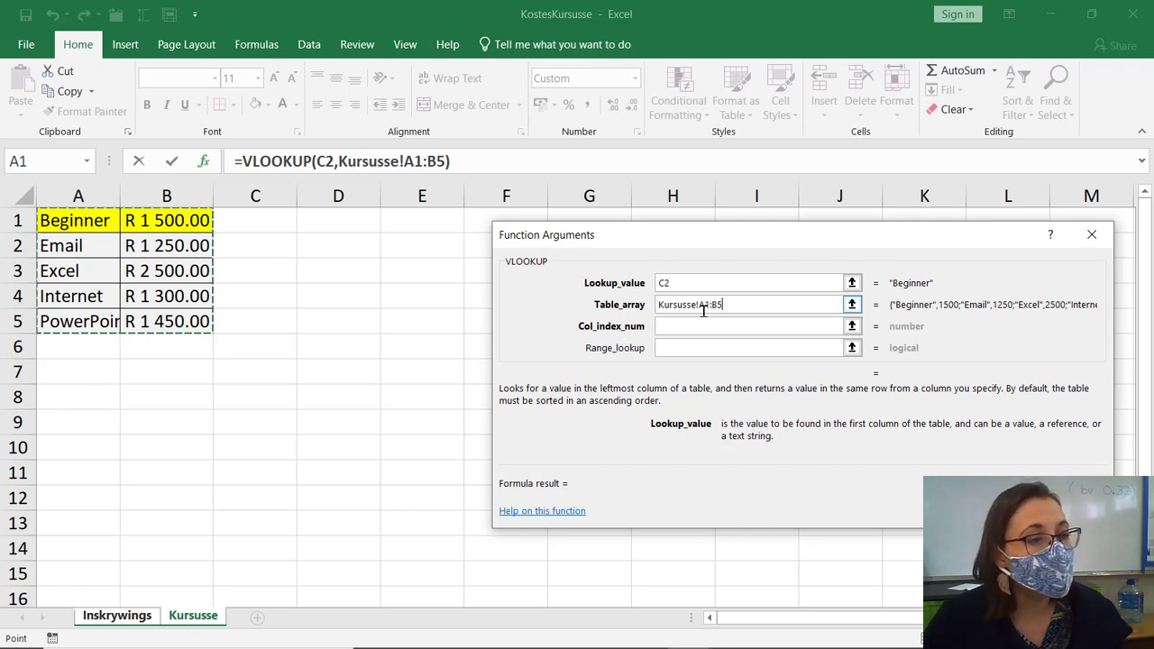
left_click_drag(700, 304, 737, 306)
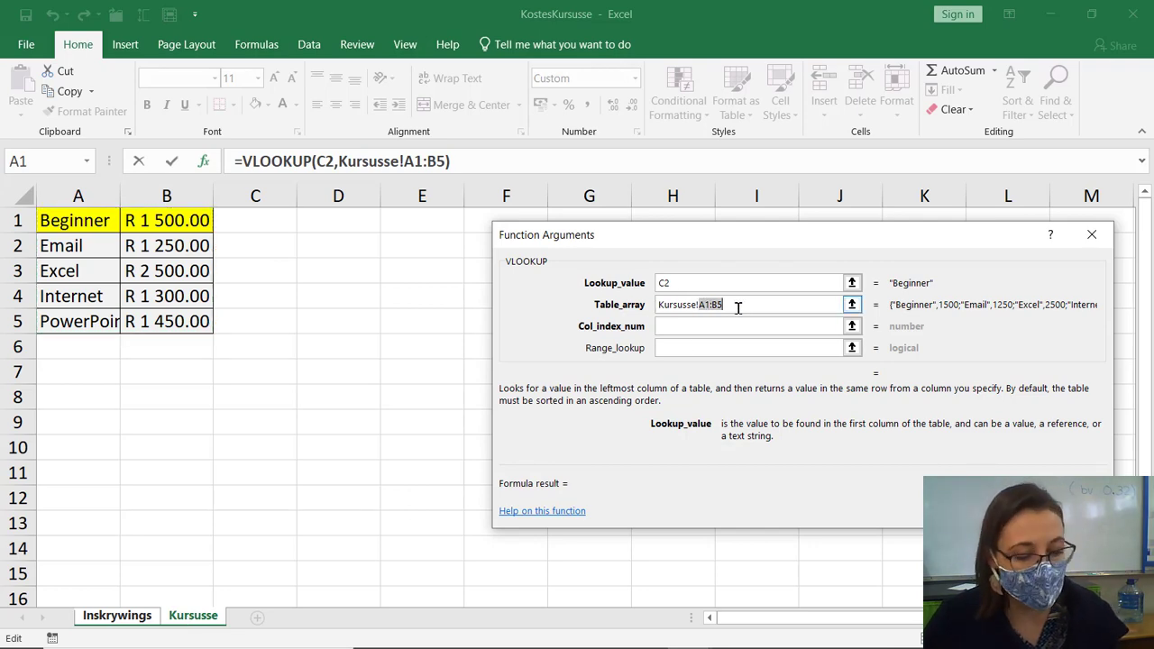
key("F4")
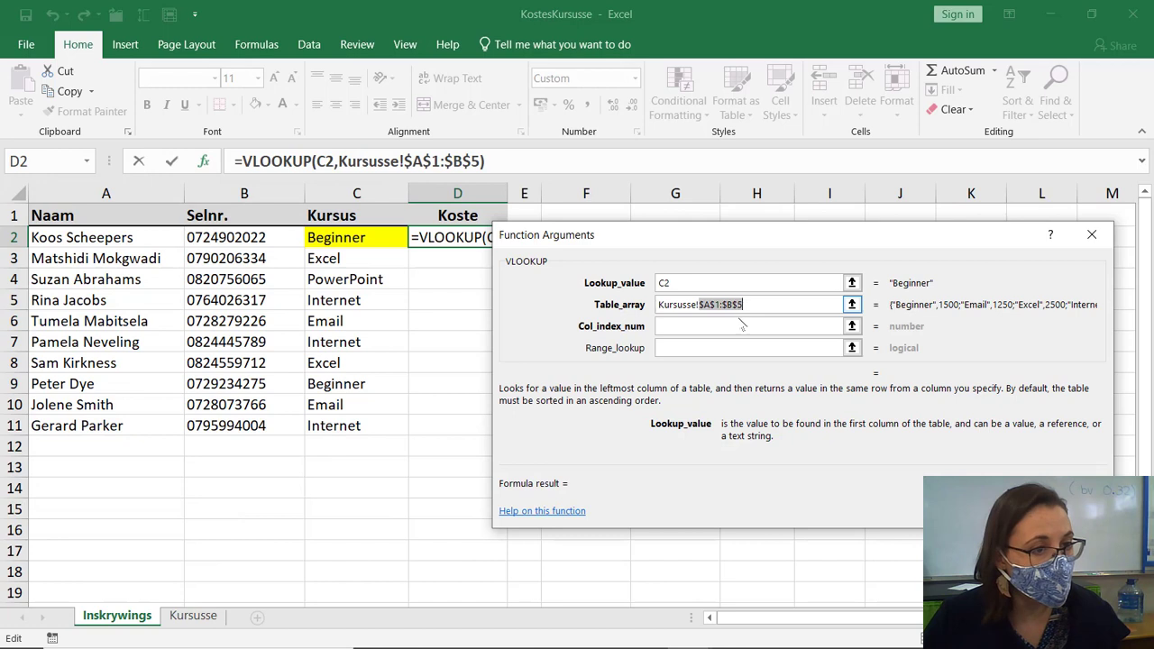
- Set the VLOOKUP column index number to 2 and the range lookup to False
left_click(738, 327)
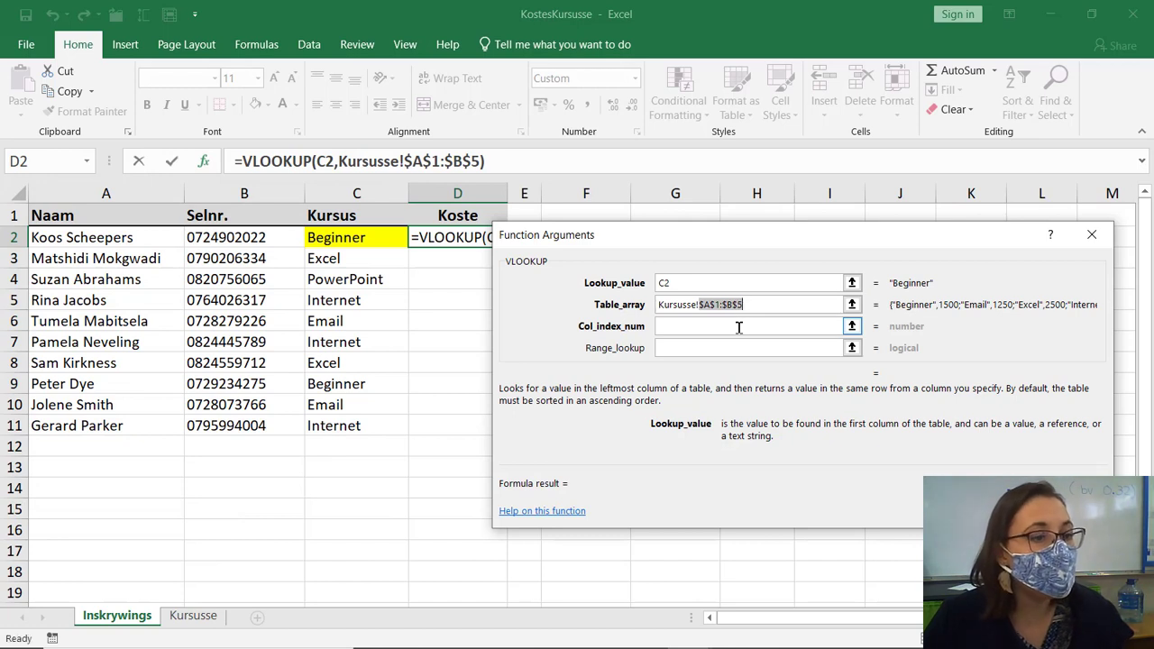
left_click(738, 327)
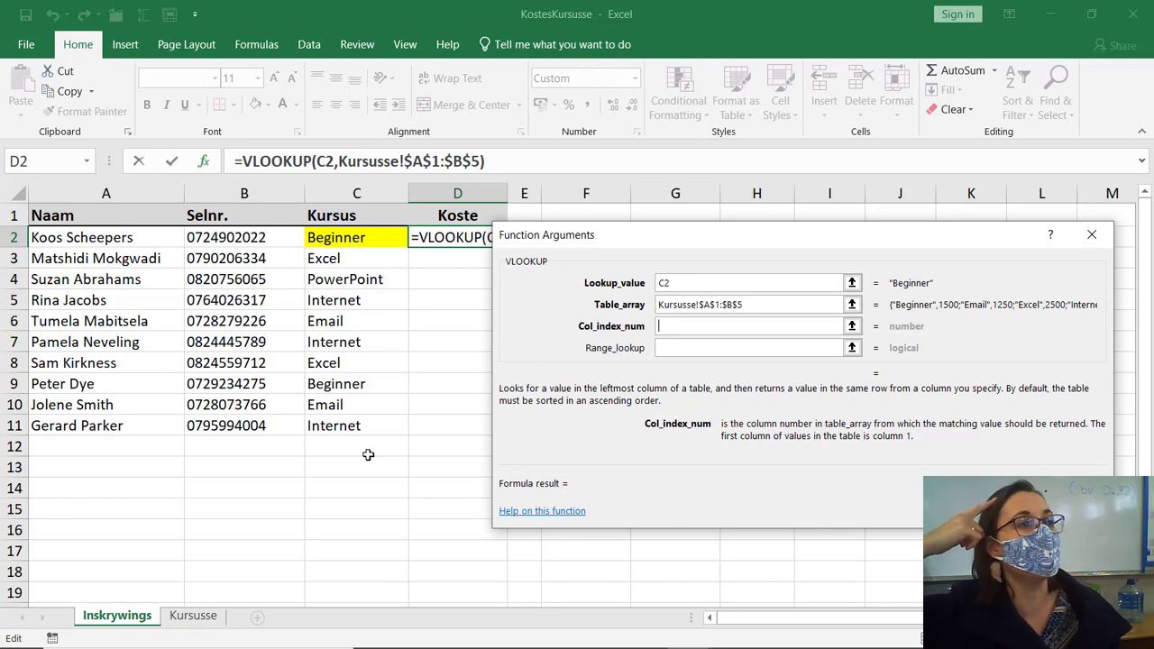
left_click(192, 615)
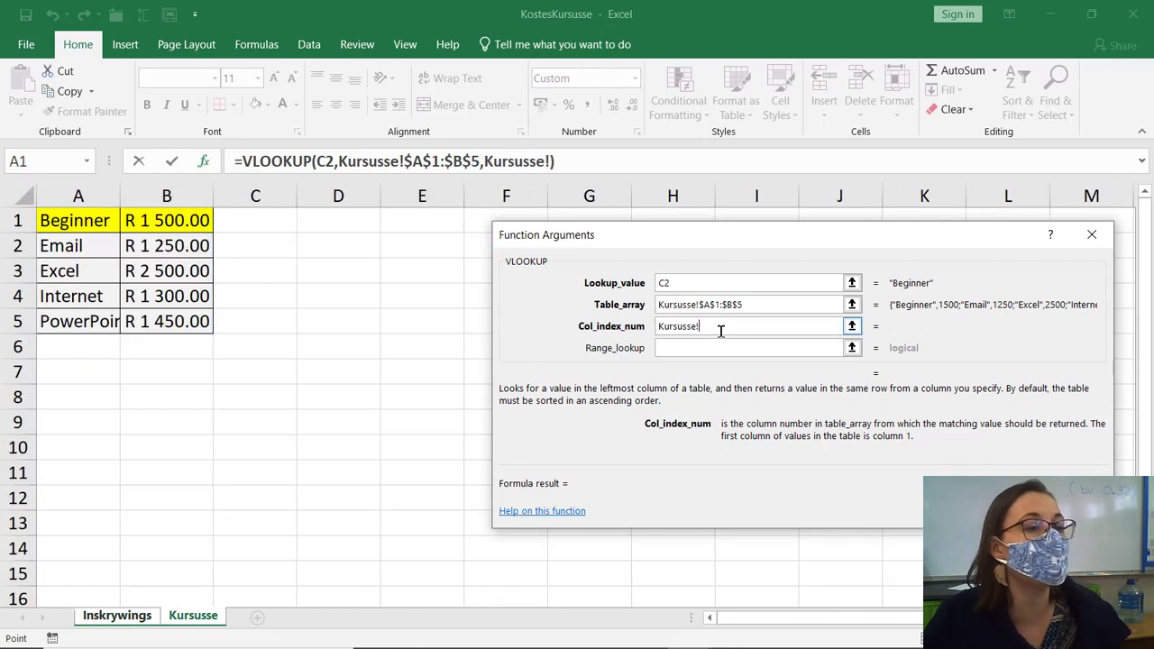
left_click_drag(722, 329, 635, 326)
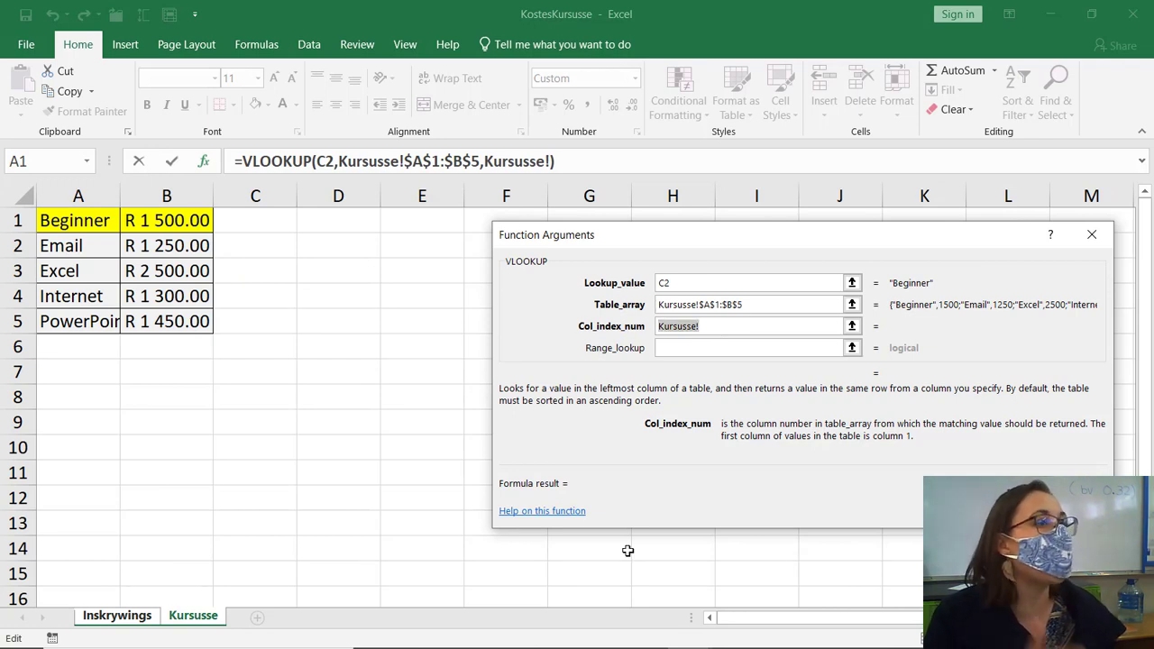
type("2")
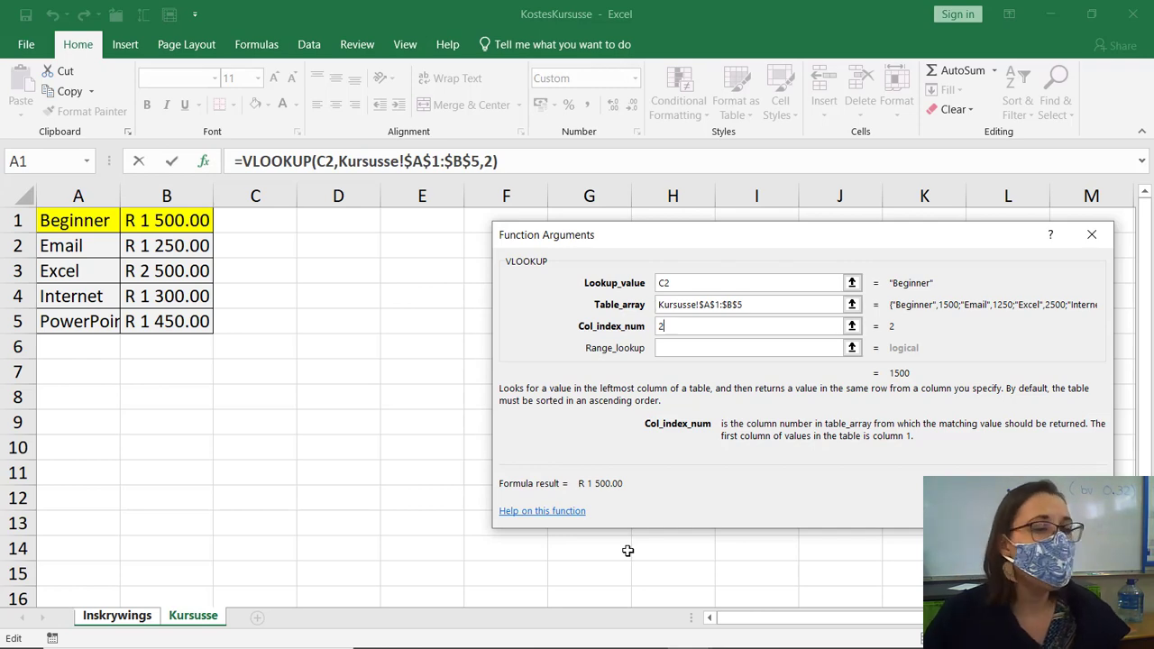
left_click(703, 354)
type("F")
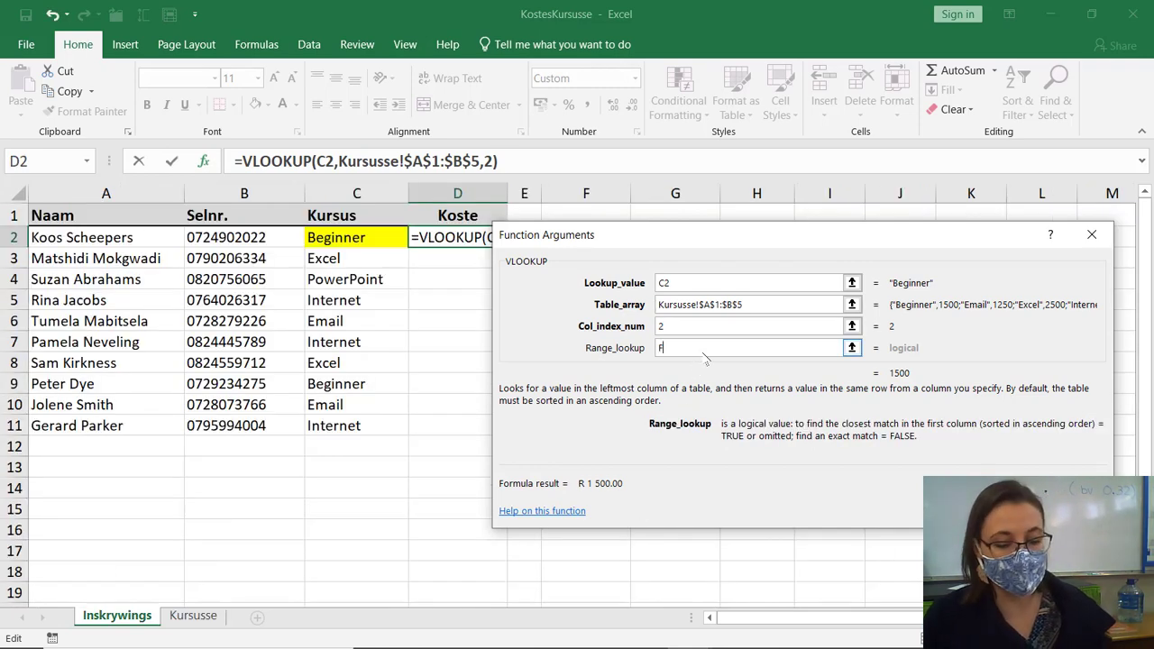
type("alse")
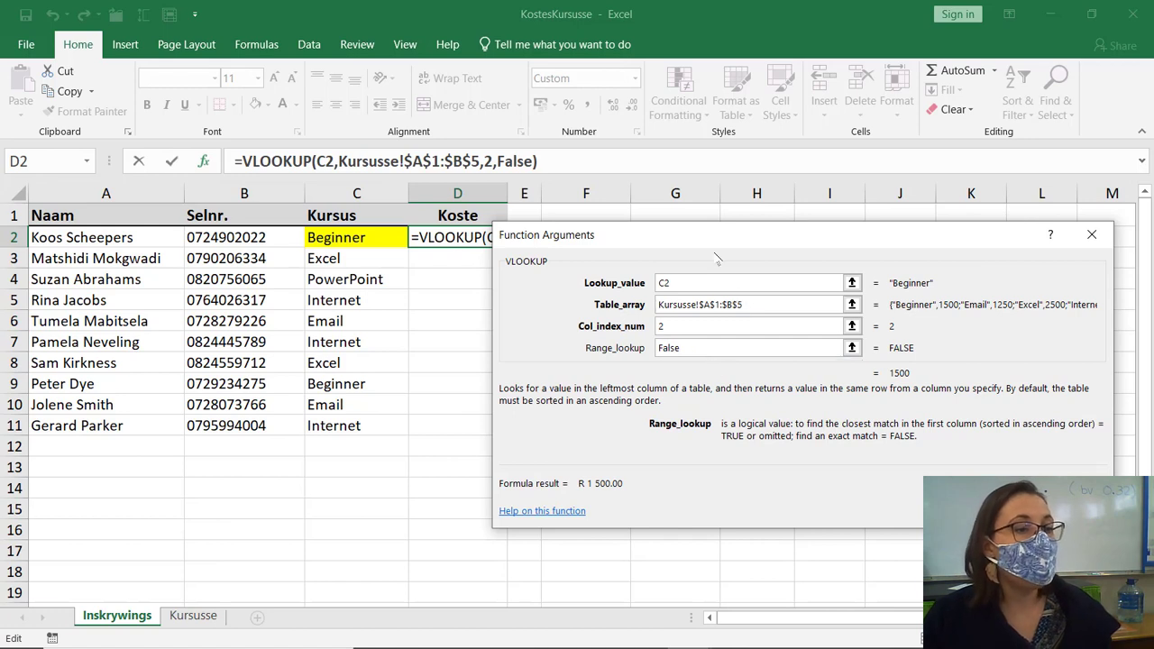